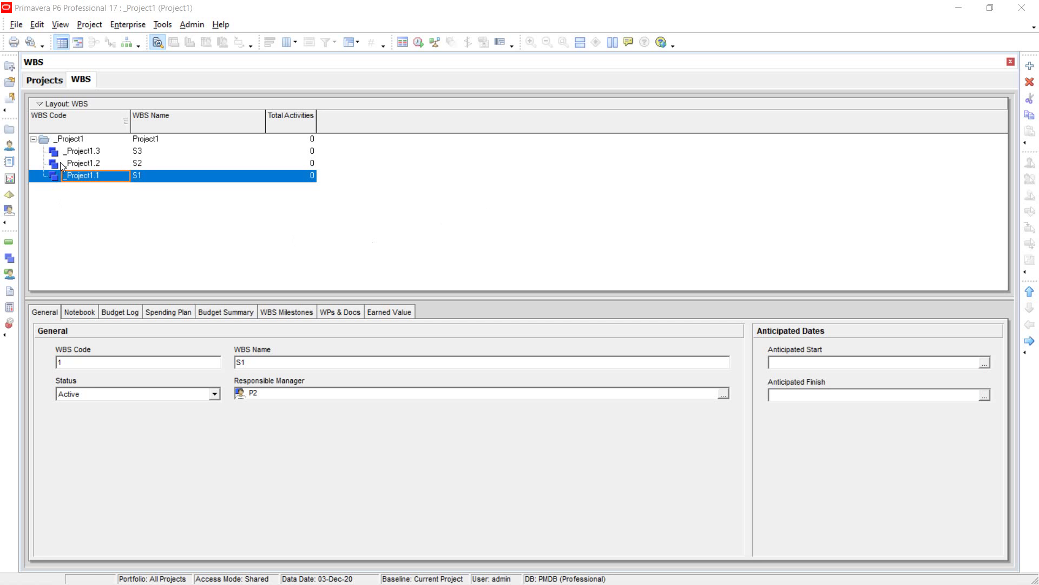
click(68, 140)
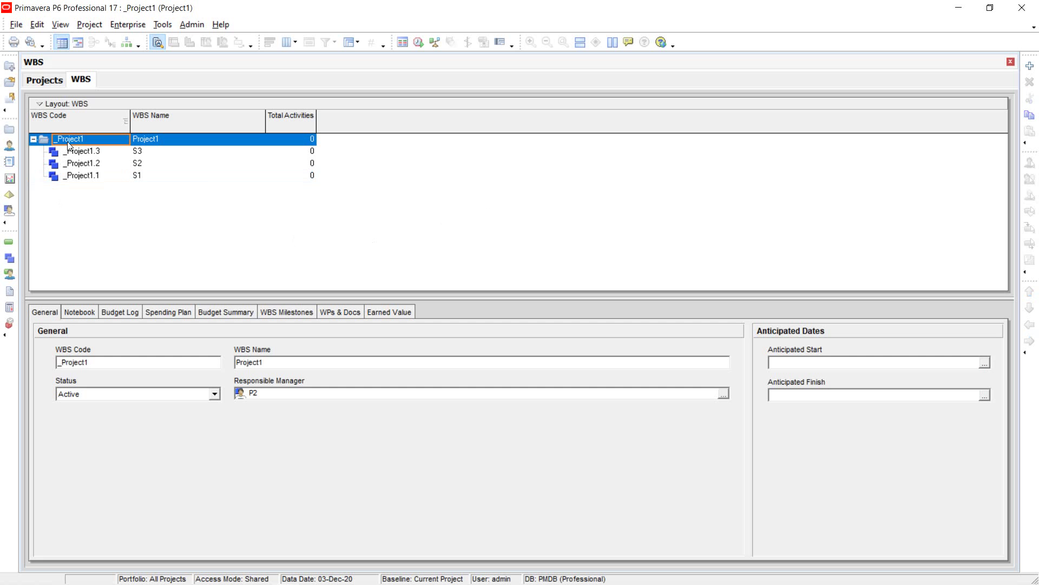
click(81, 176)
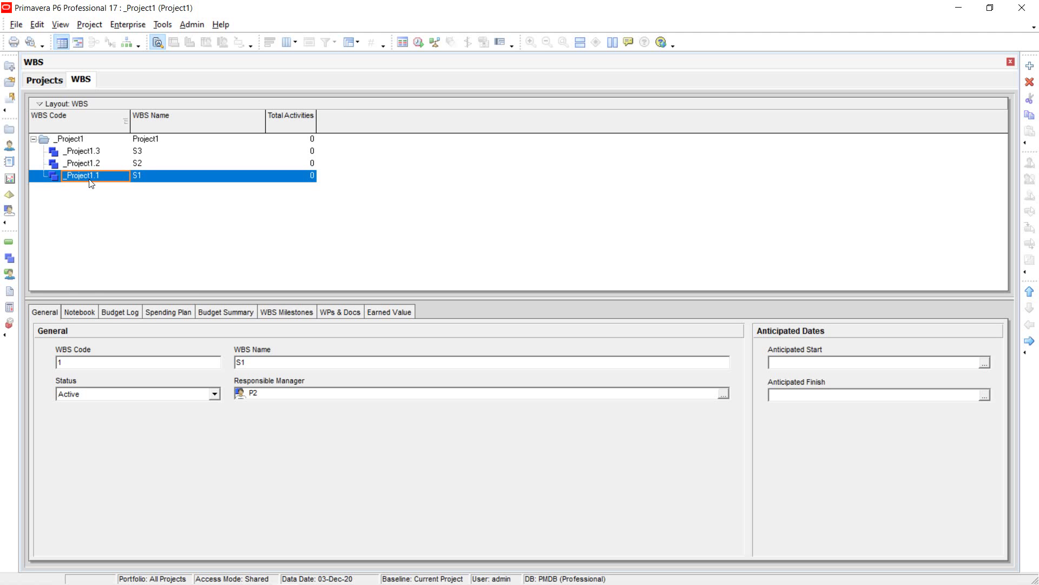
click(65, 139)
right_click(65, 140)
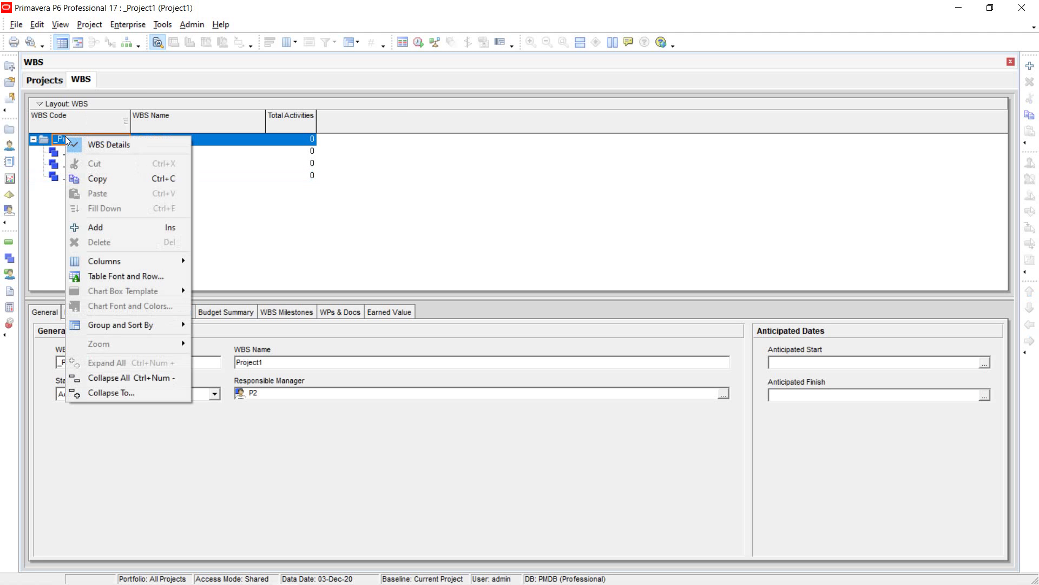
Open Project1, located under element B in the project list, to reach its activities.
click(52, 81)
click(74, 208)
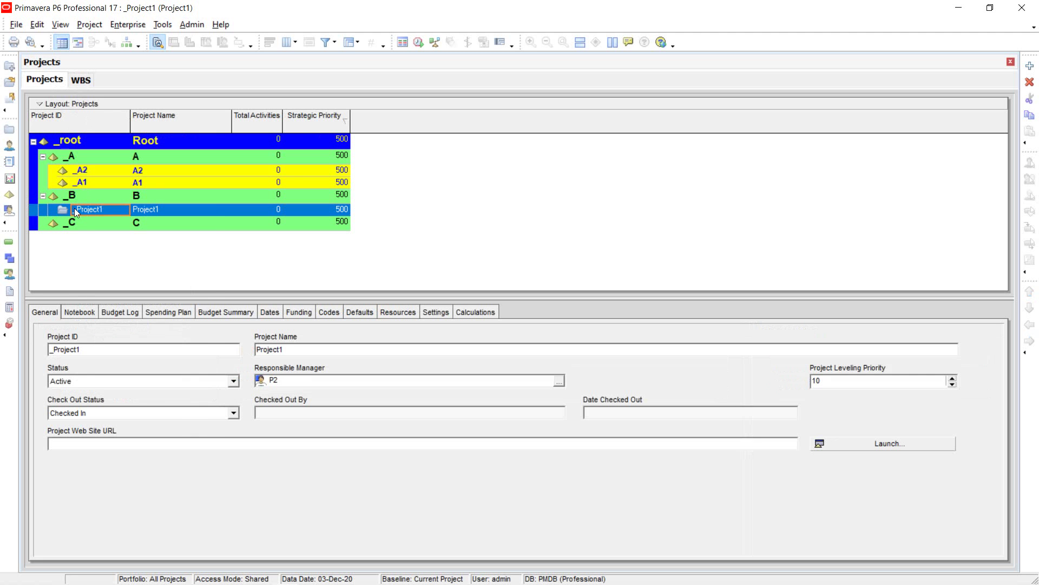
right_click(74, 208)
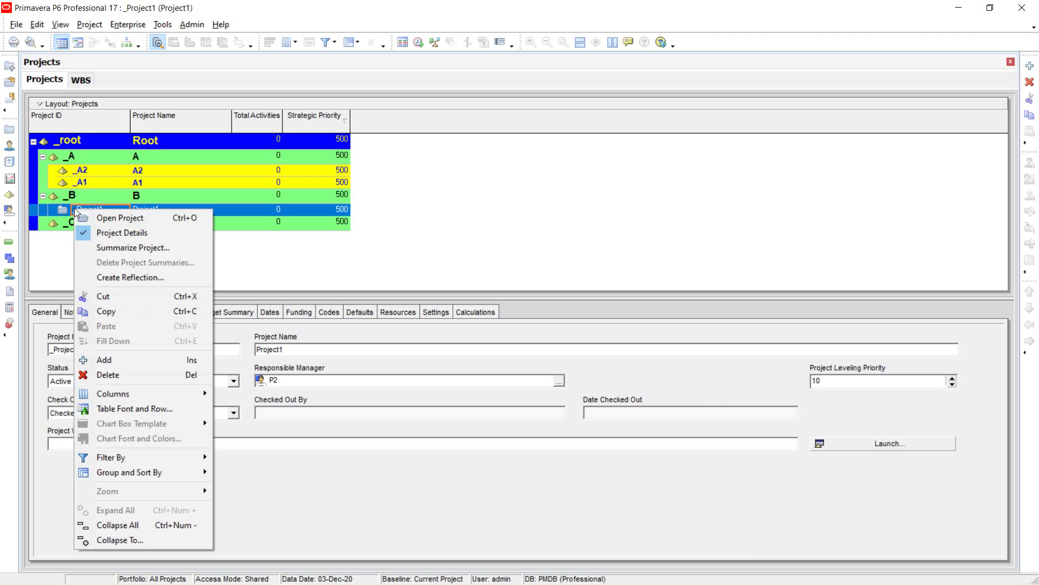
click(108, 218)
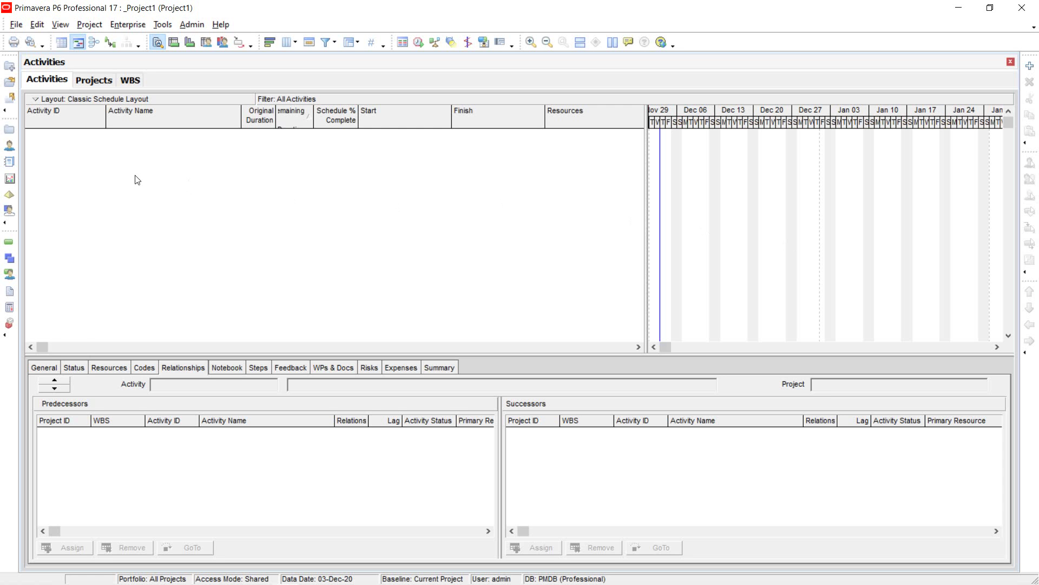
right_click(87, 144)
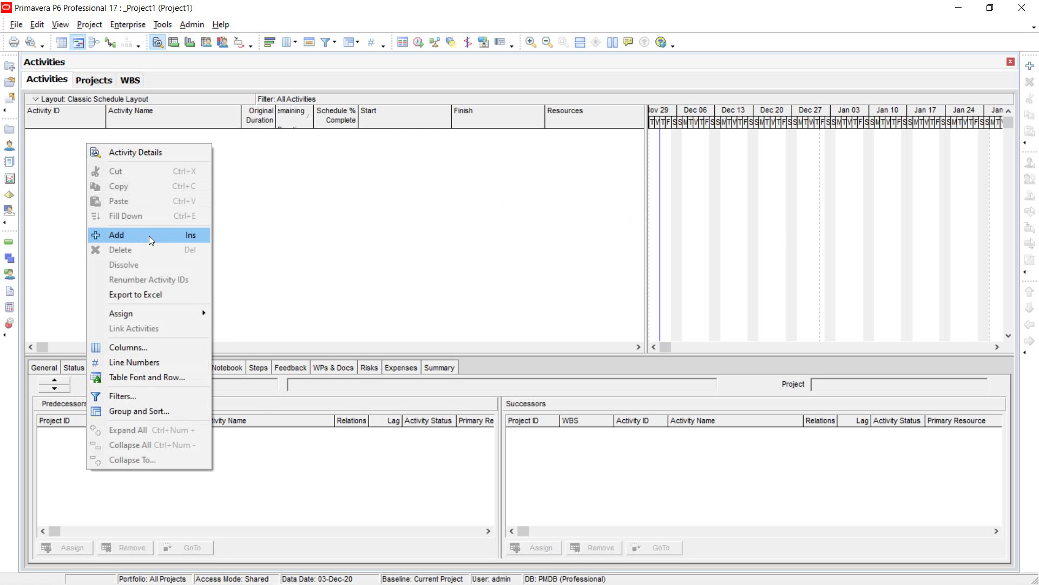
click(259, 162)
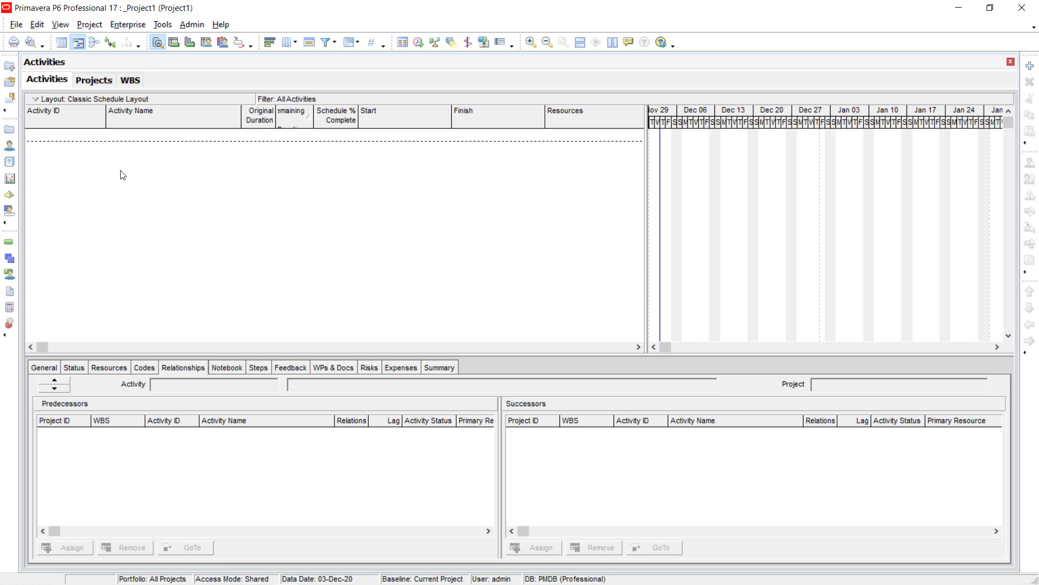
click(130, 80)
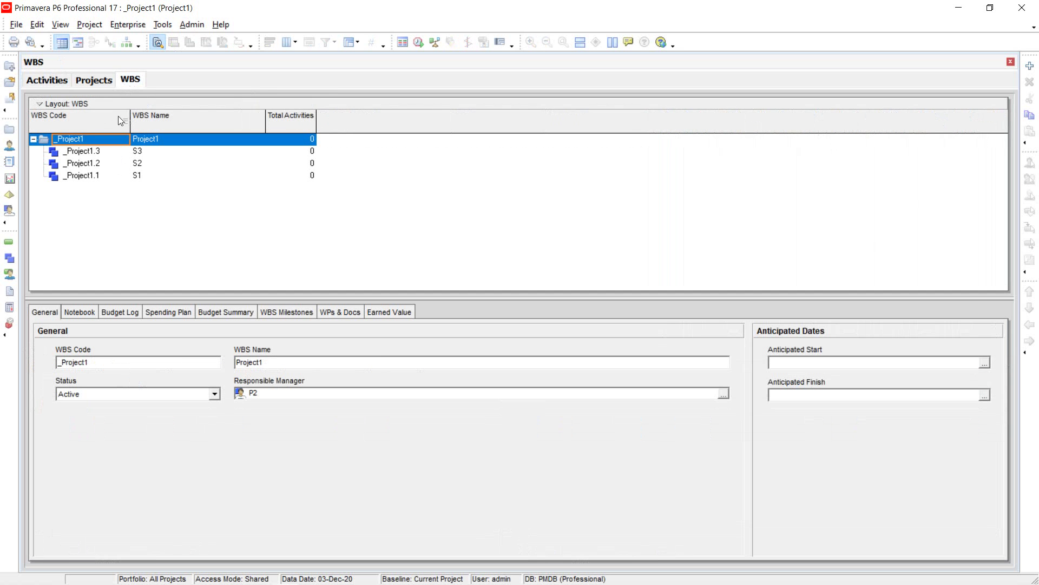
click(53, 80)
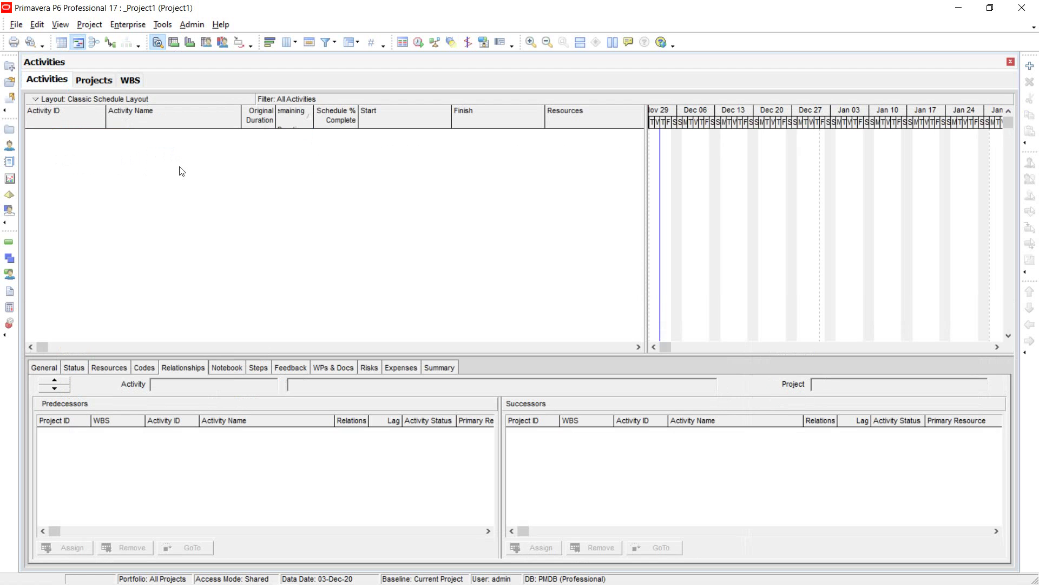
Group the activity table by WBS, indented and including all levels.
click(36, 100)
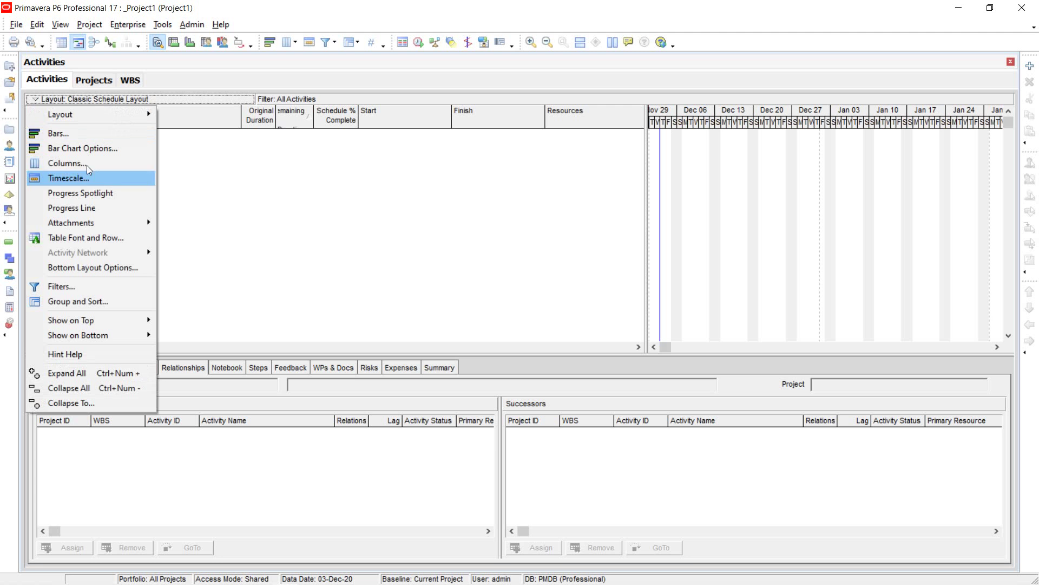
click(116, 302)
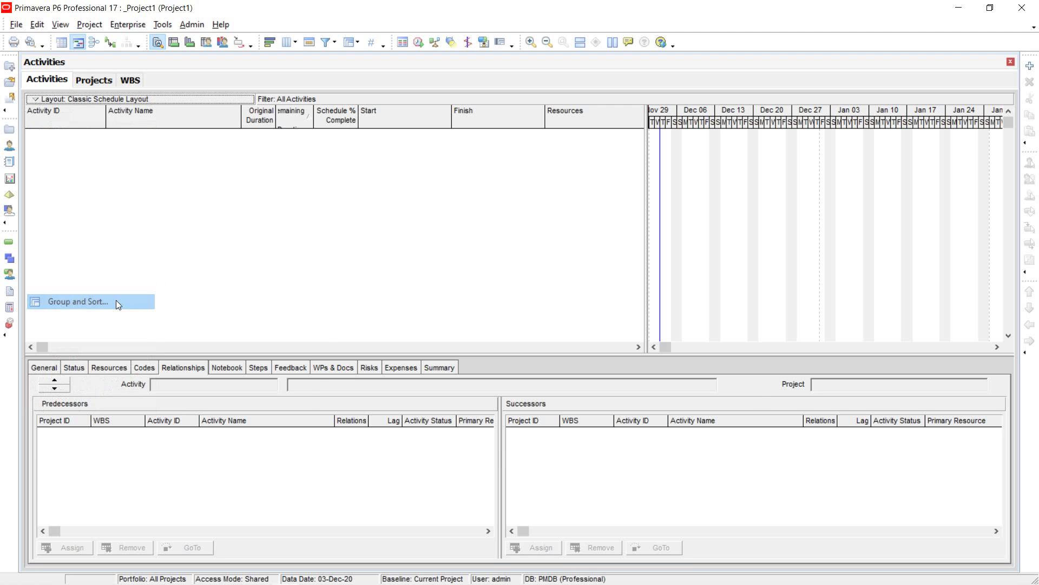
drag(372, 146, 251, 109)
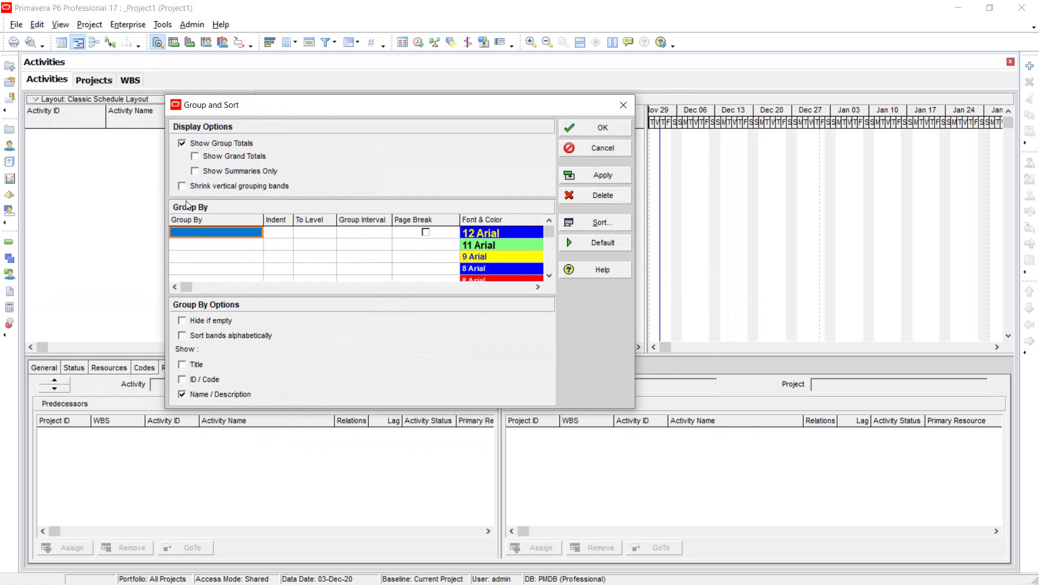
click(250, 234)
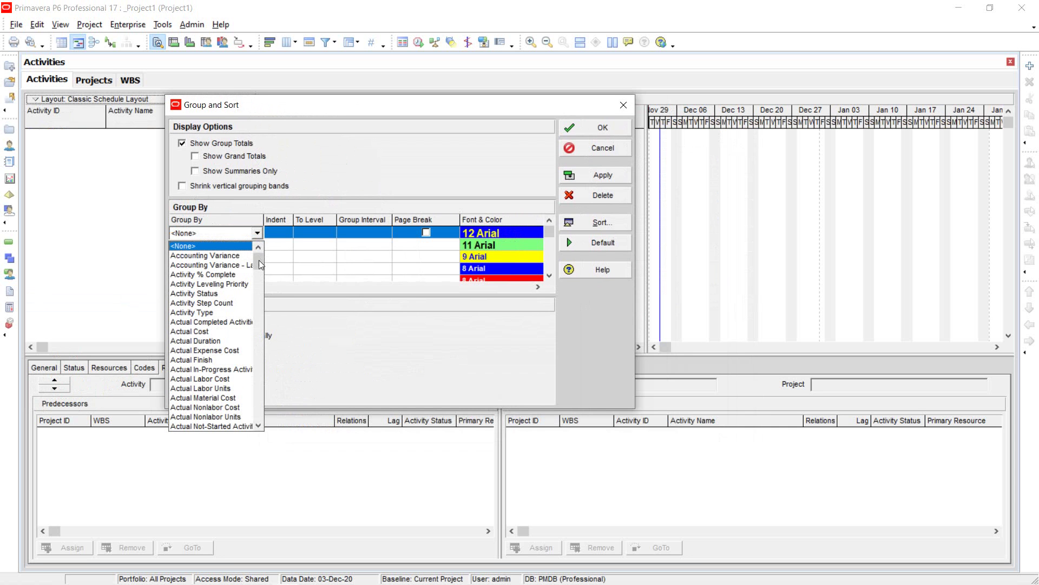
drag(261, 264, 267, 417)
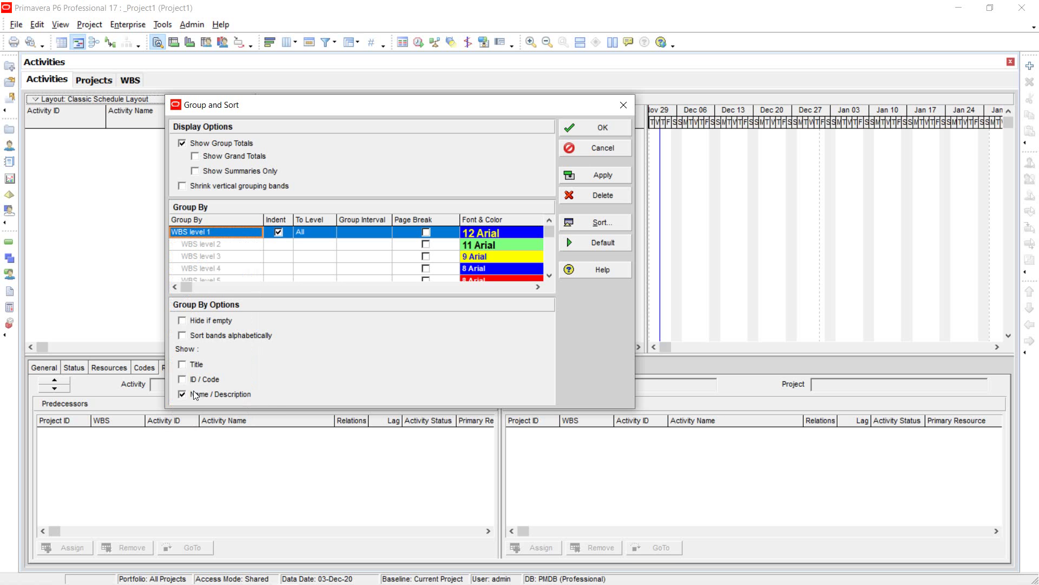
click(195, 389)
click(618, 129)
Add a new activity under the S1 WBS element.
click(73, 152)
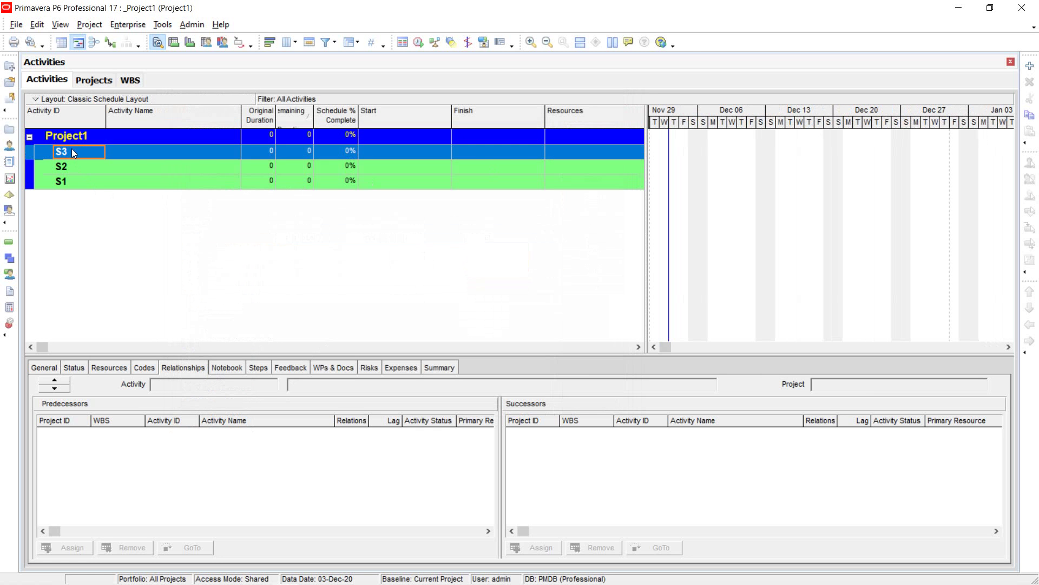
click(76, 165)
click(82, 180)
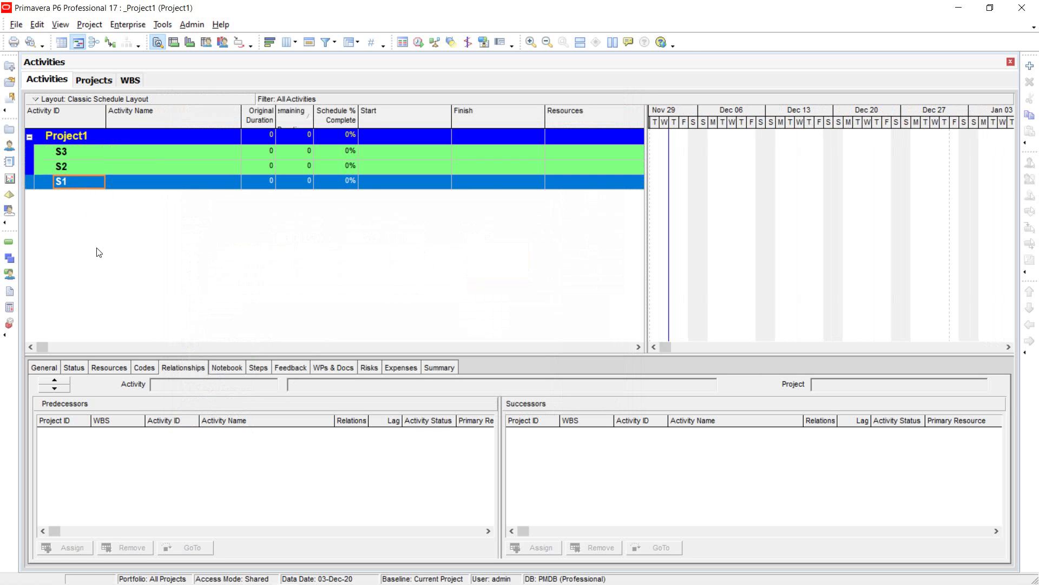
key(Tab)
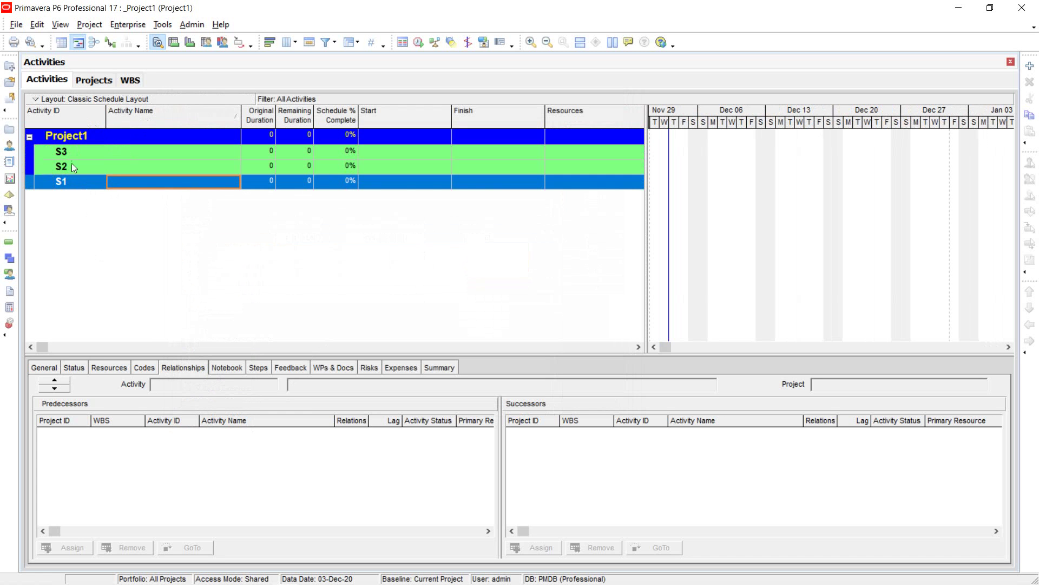
click(79, 186)
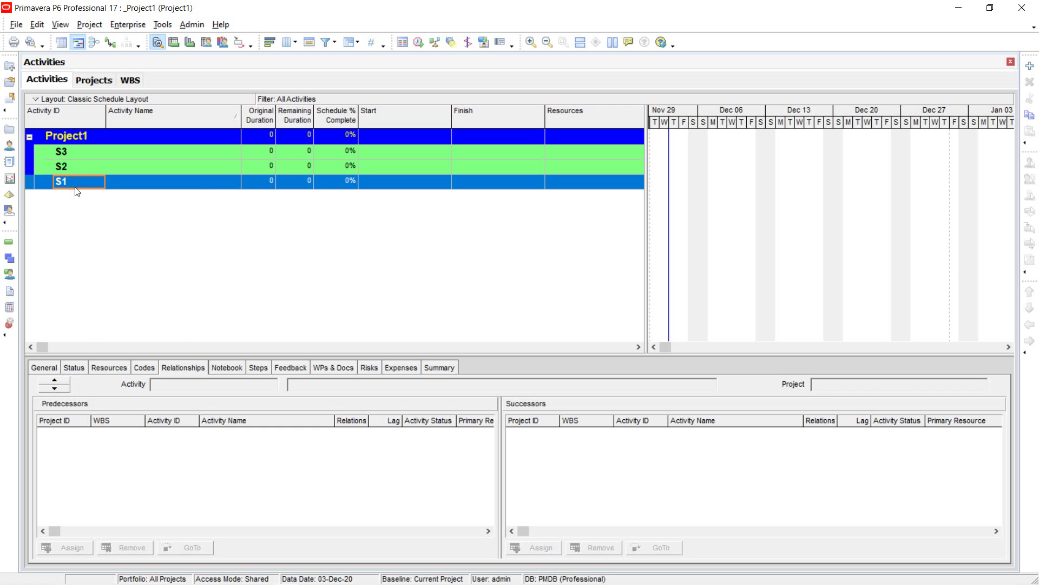
right_click(75, 187)
click(73, 176)
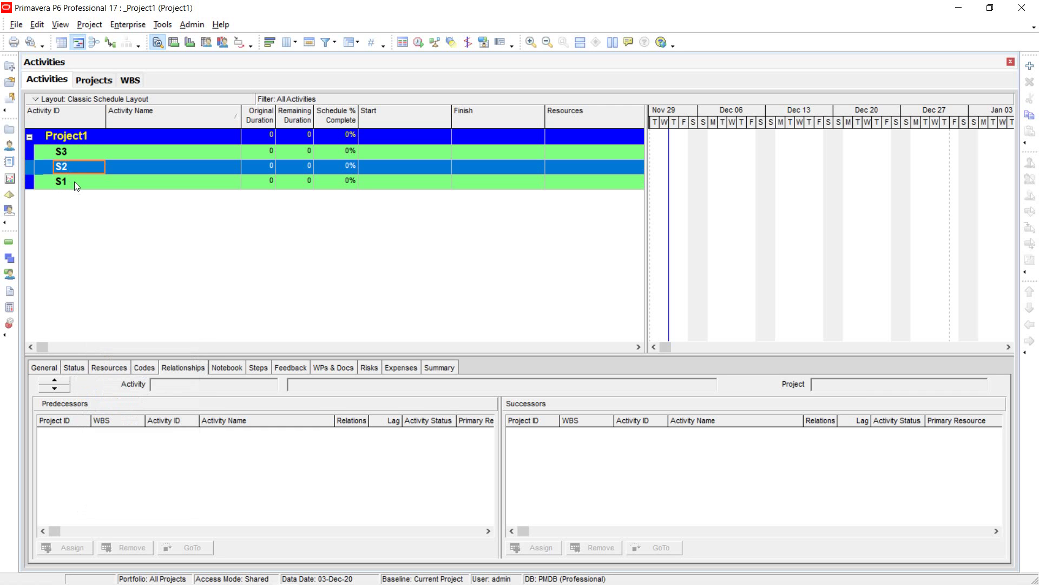
right_click(75, 183)
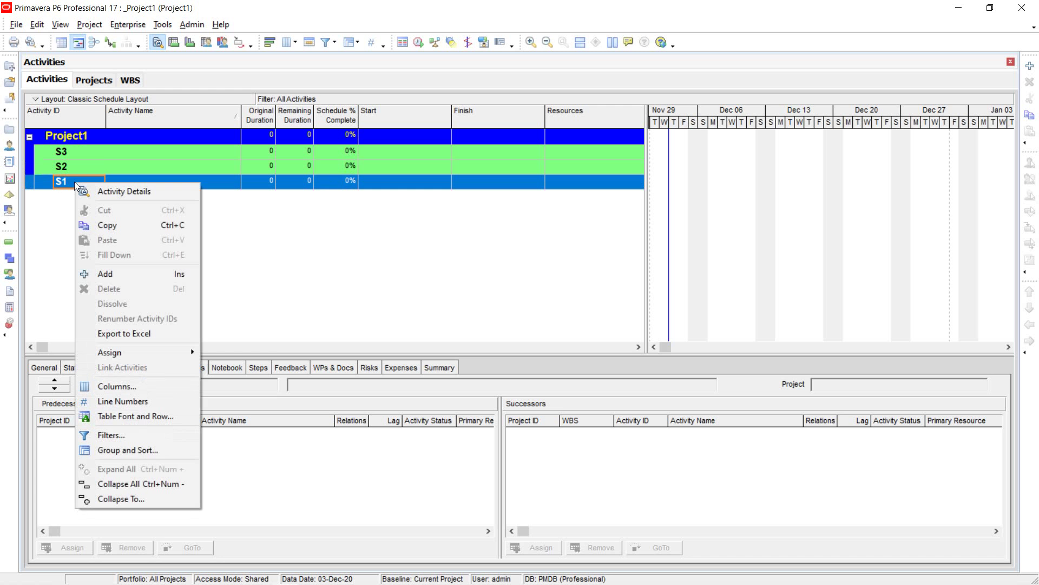
click(125, 275)
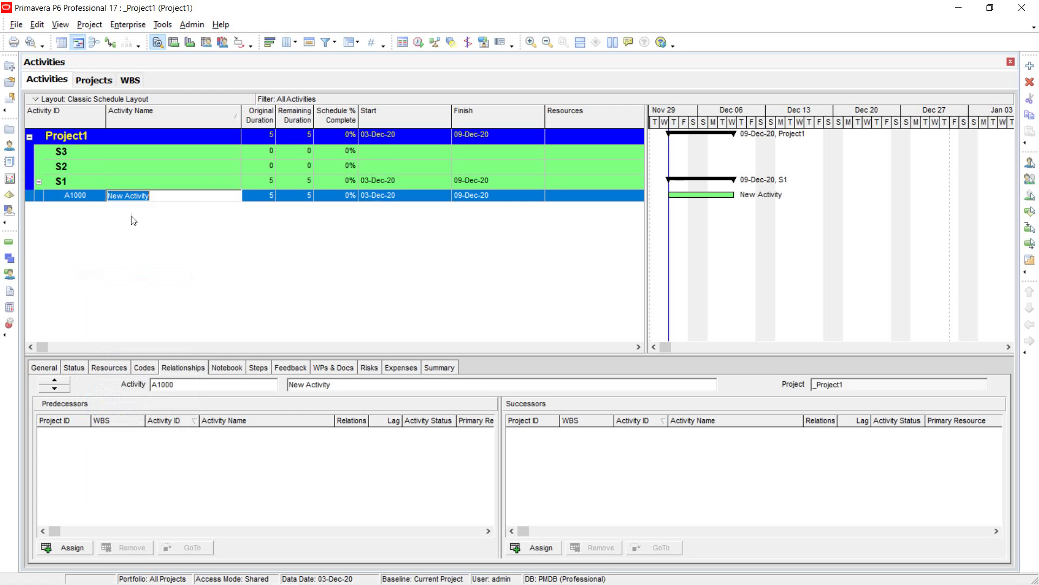
click(89, 199)
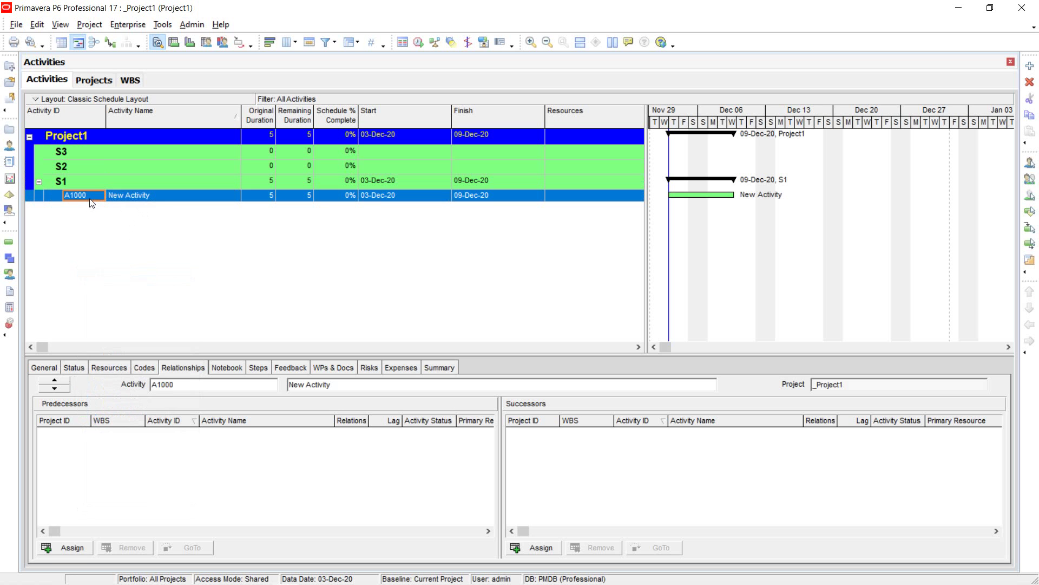
click(169, 197)
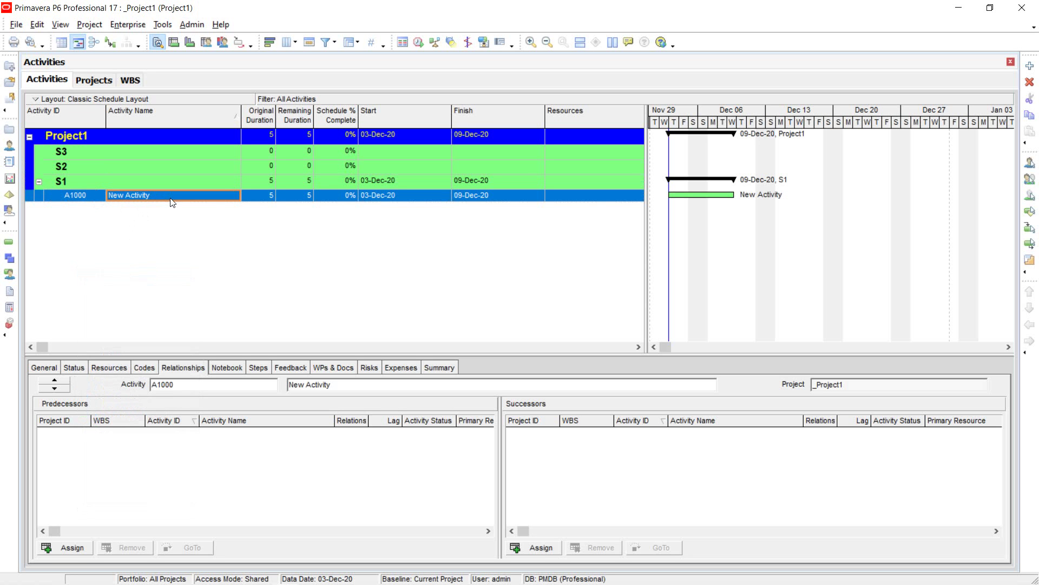
click(171, 200)
click(171, 198)
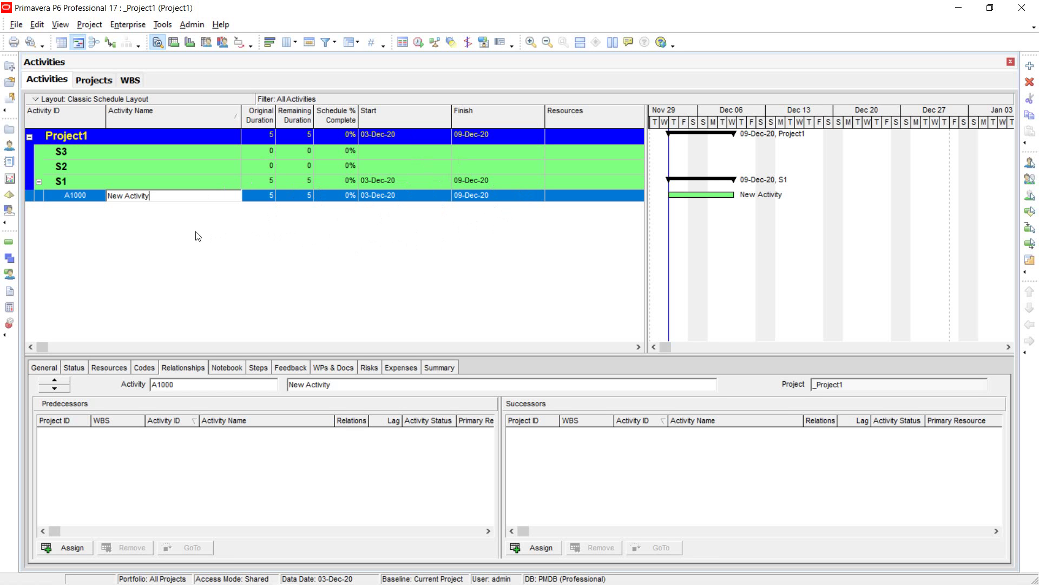
key(Return)
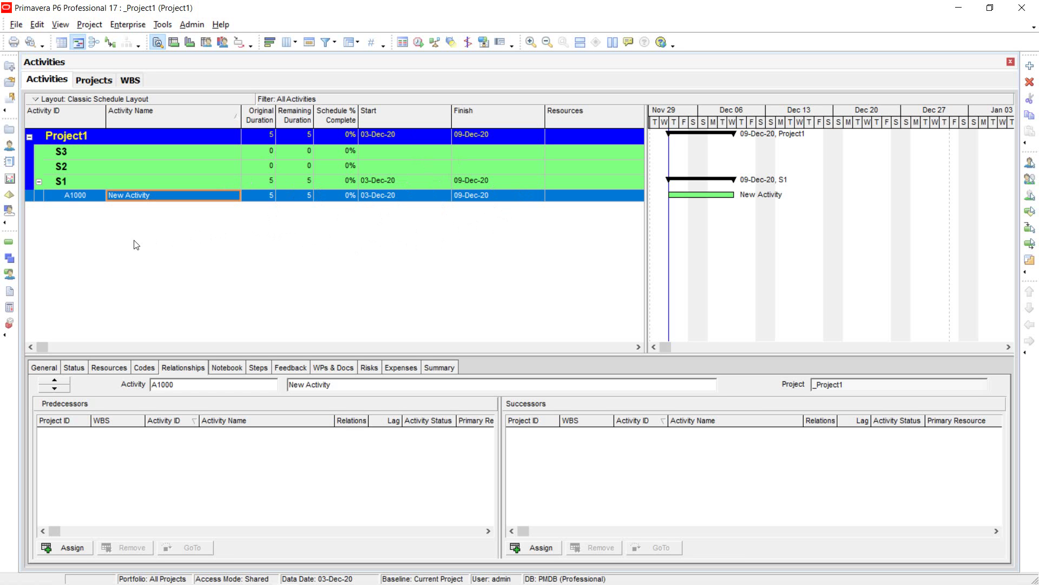
Delete activity A1000 from the S1 WBS element and confirm the deletion.
right_click(84, 199)
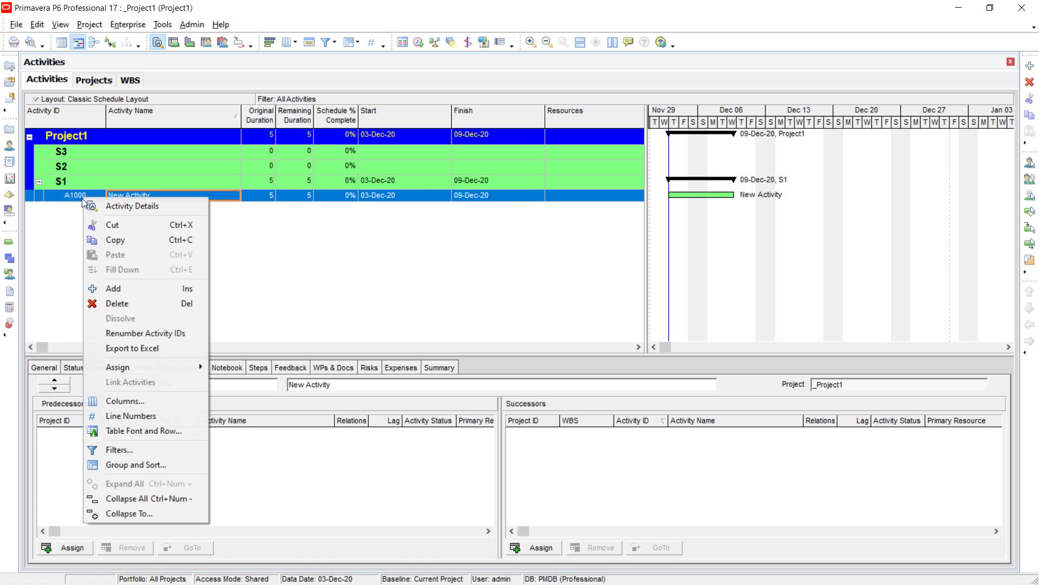
click(122, 303)
click(471, 324)
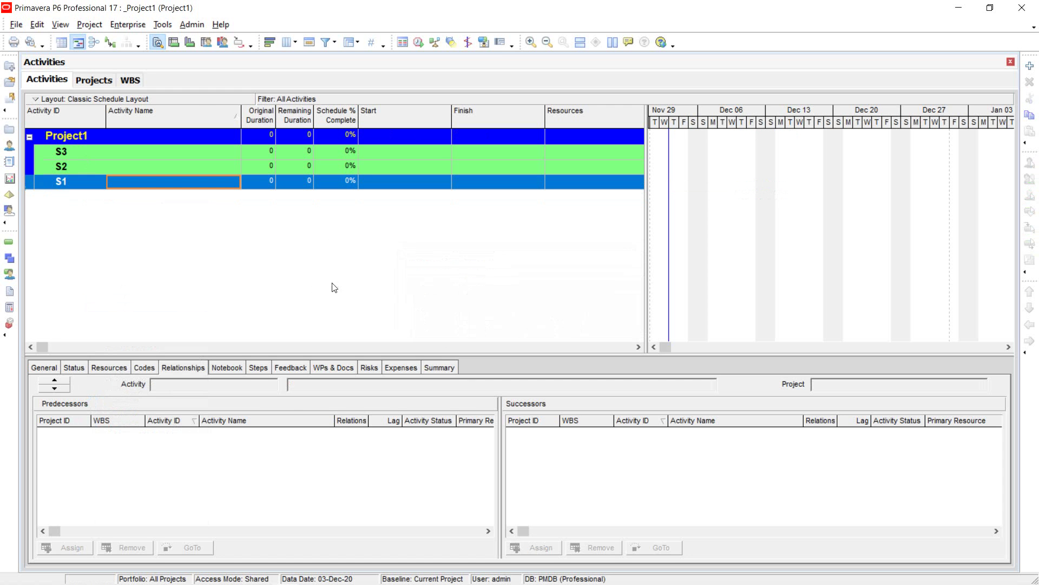
Reset the activity table's Group and Sort settings to their defaults.
click(41, 99)
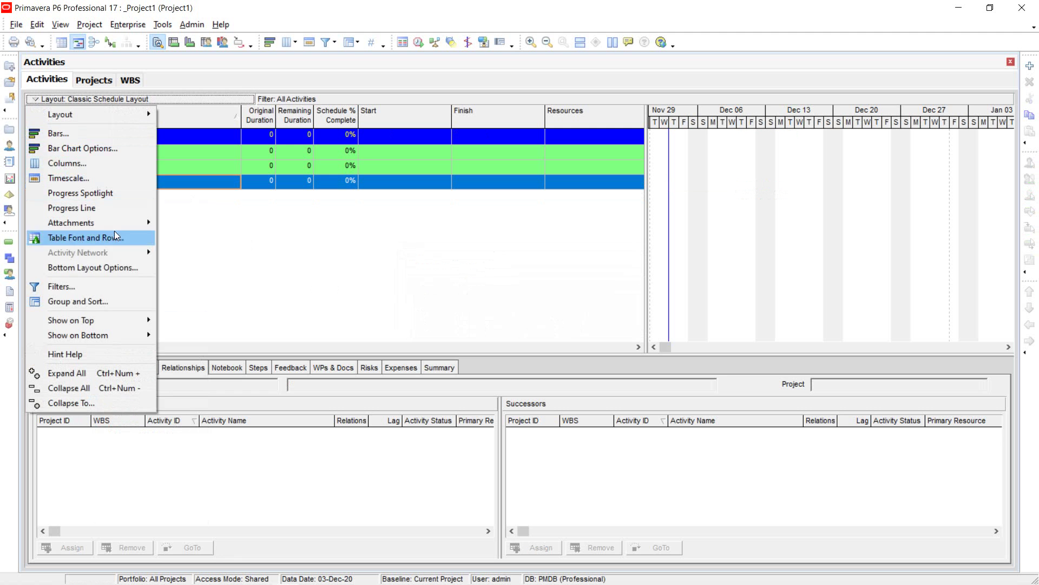
click(105, 301)
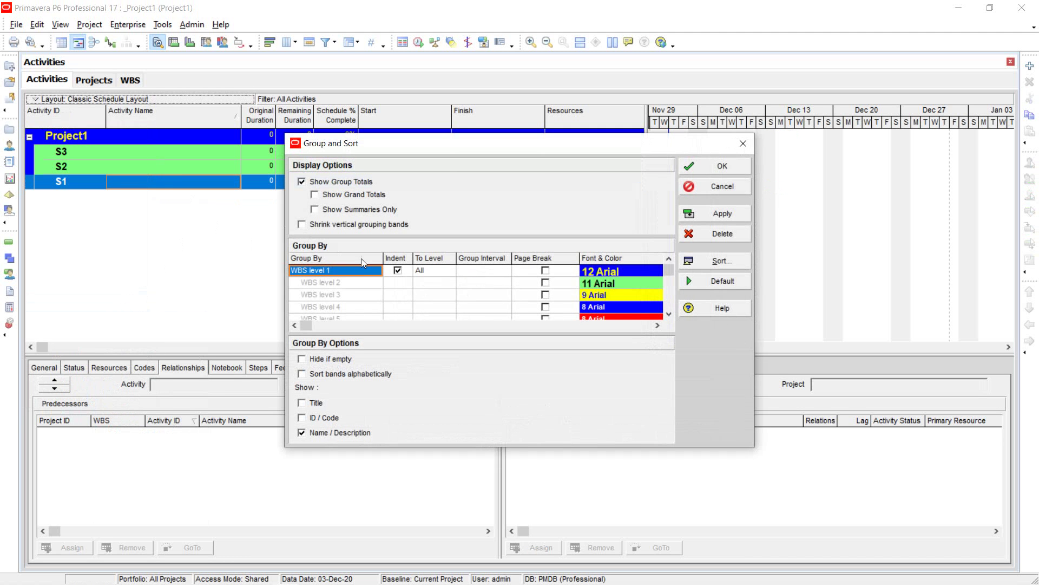
click(726, 283)
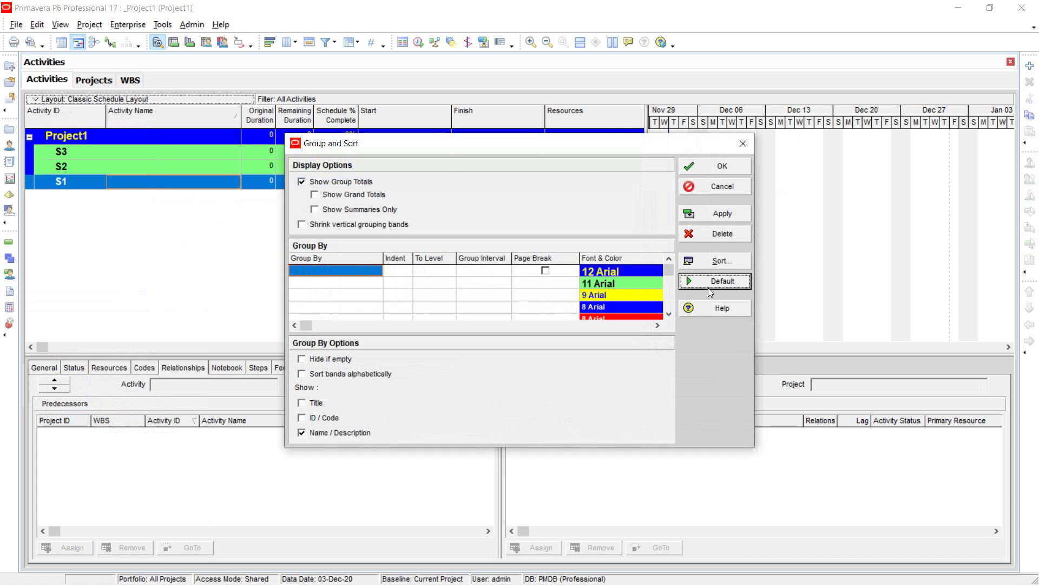
click(718, 172)
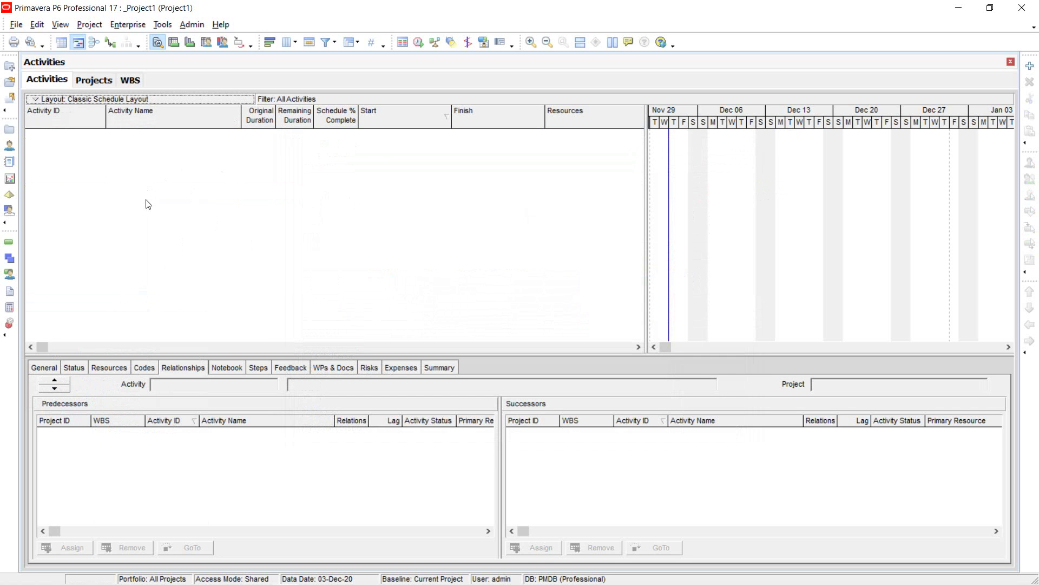
Start a new activity in the wizard and name it A1, keeping the proposed activity ID.
click(1030, 66)
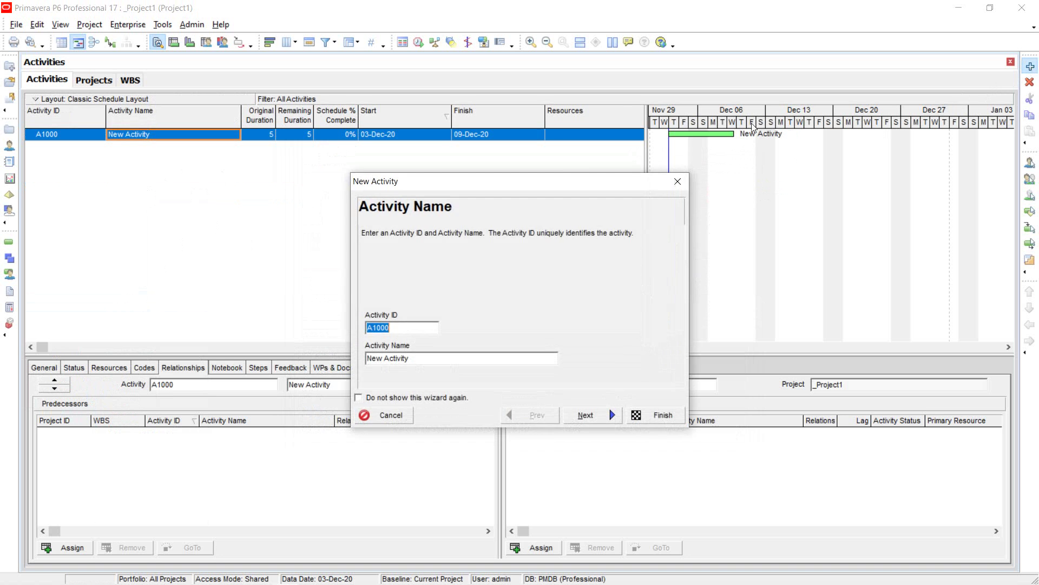
drag(551, 176, 436, 129)
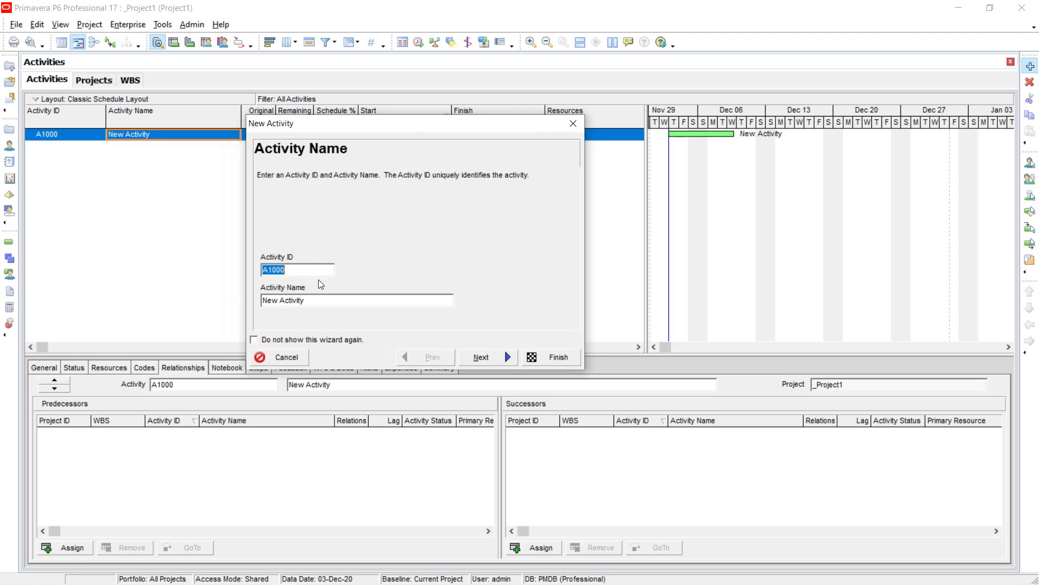
drag(331, 295, 257, 304)
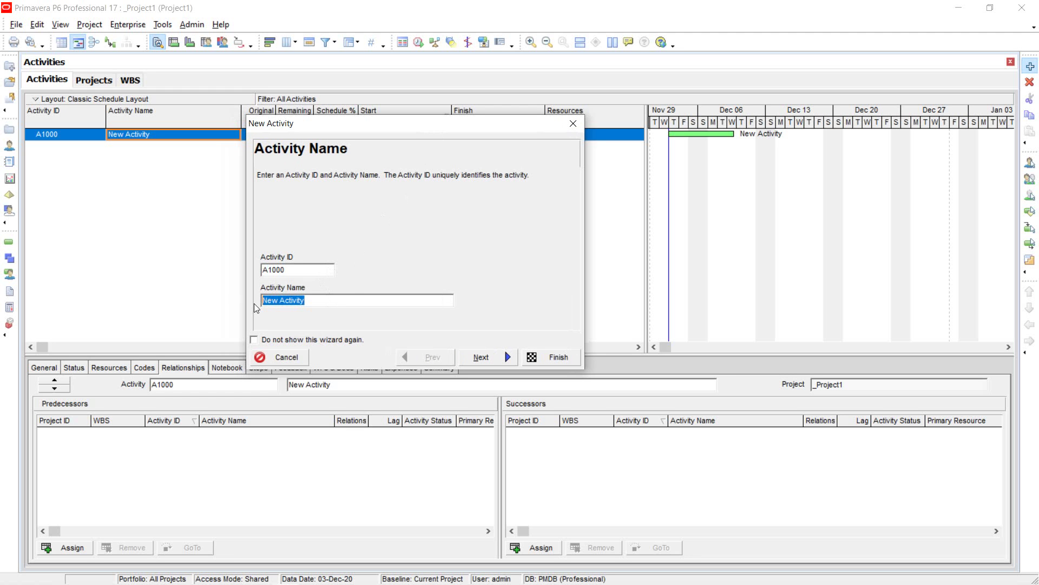
text(A1)
click(502, 360)
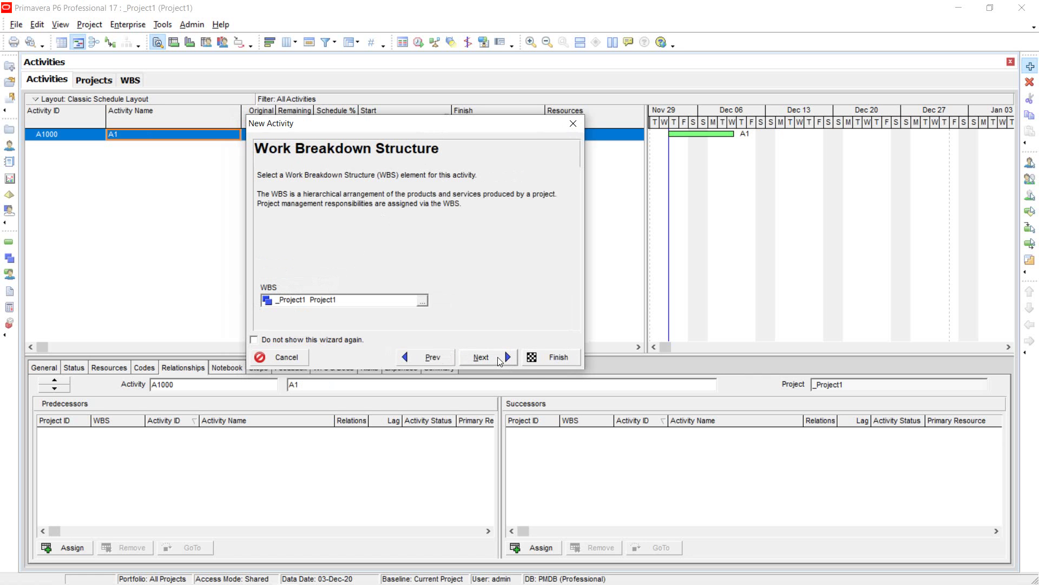
Assign activity A1 to the S1 WBS element (_Project1.1).
click(422, 300)
click(490, 299)
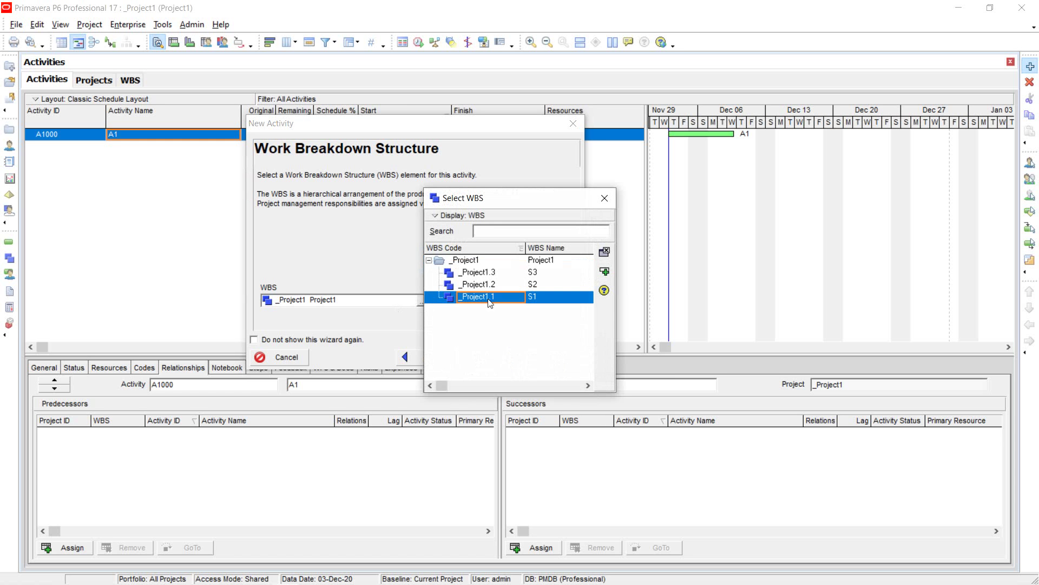
double_click(532, 298)
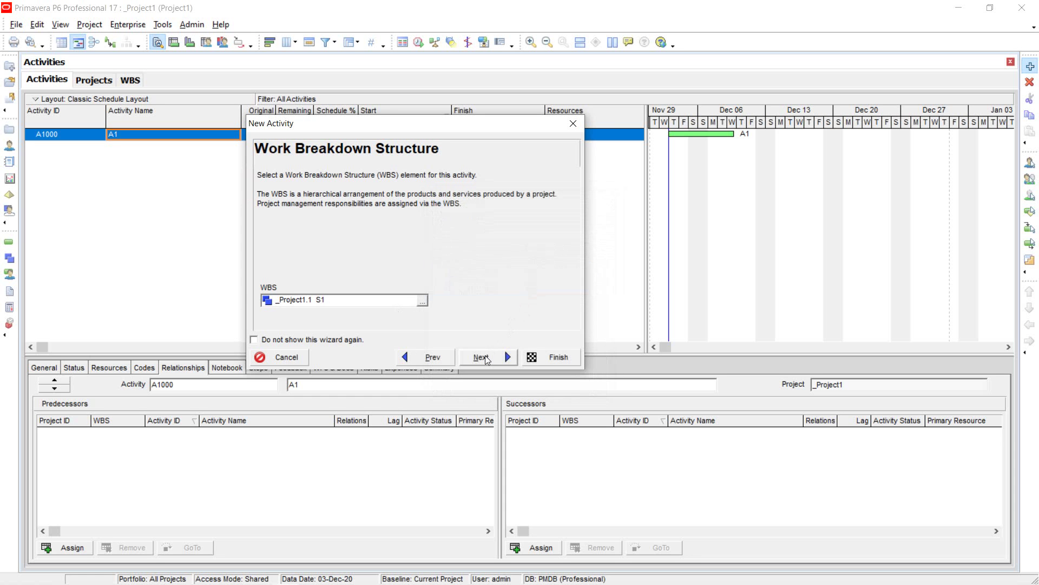
click(485, 357)
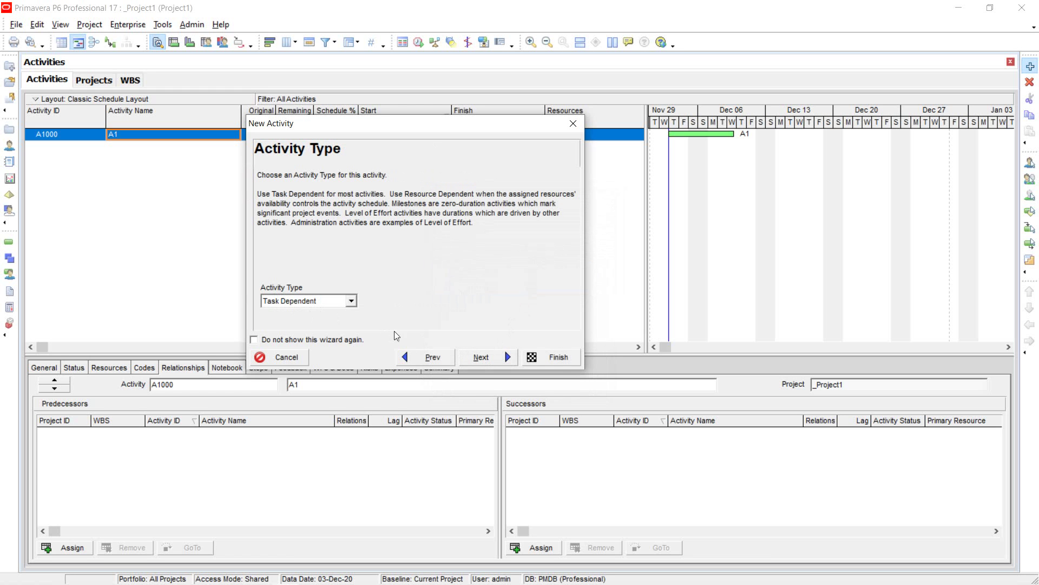
Complete the wizard for A1 with Task Dependent type, no resources, Fixed Duration & Units, a duration of 5 and no further details.
click(352, 301)
click(353, 302)
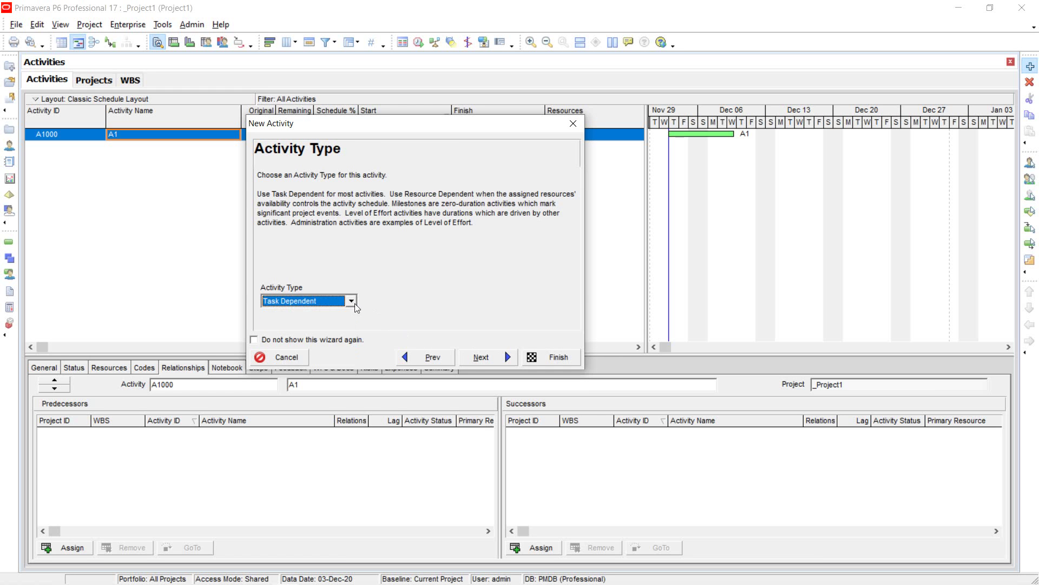
click(479, 359)
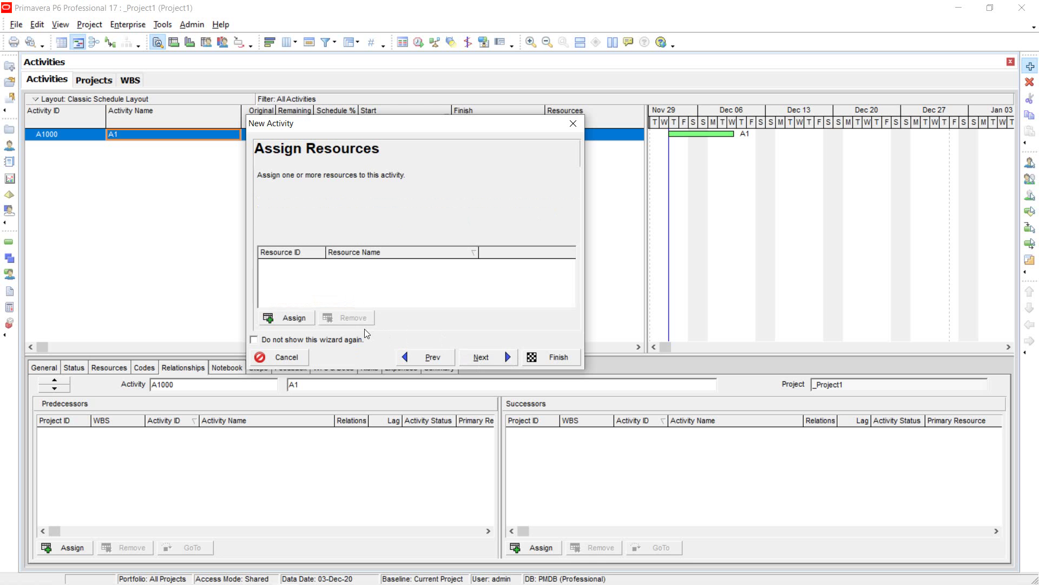
click(485, 356)
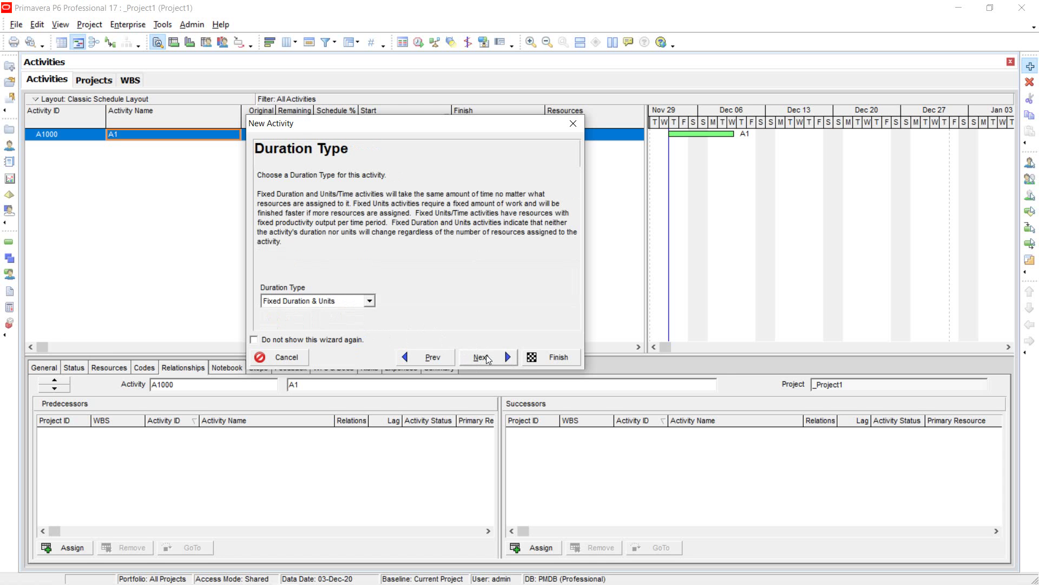
click(482, 359)
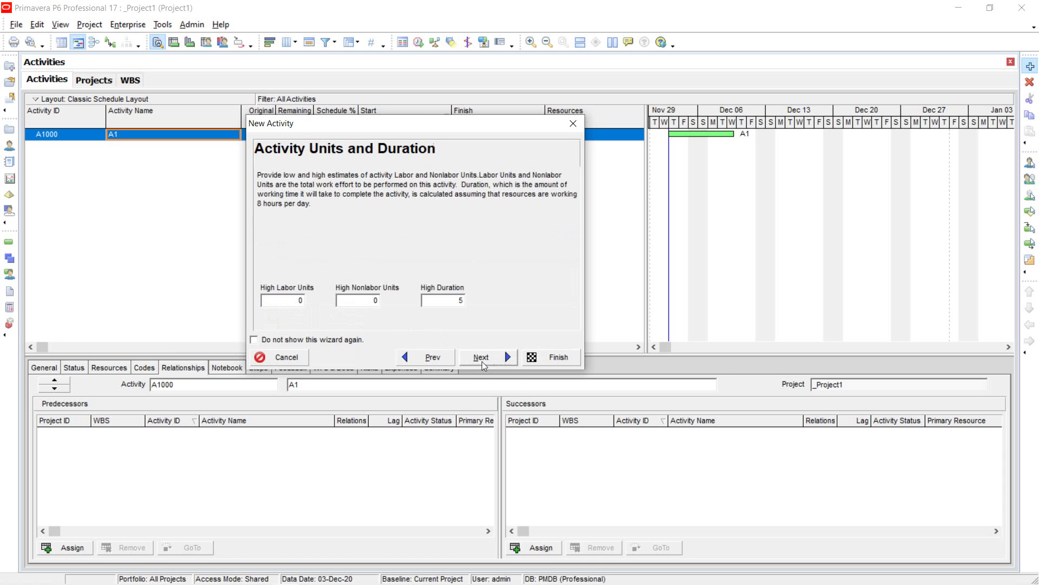
click(481, 359)
click(493, 361)
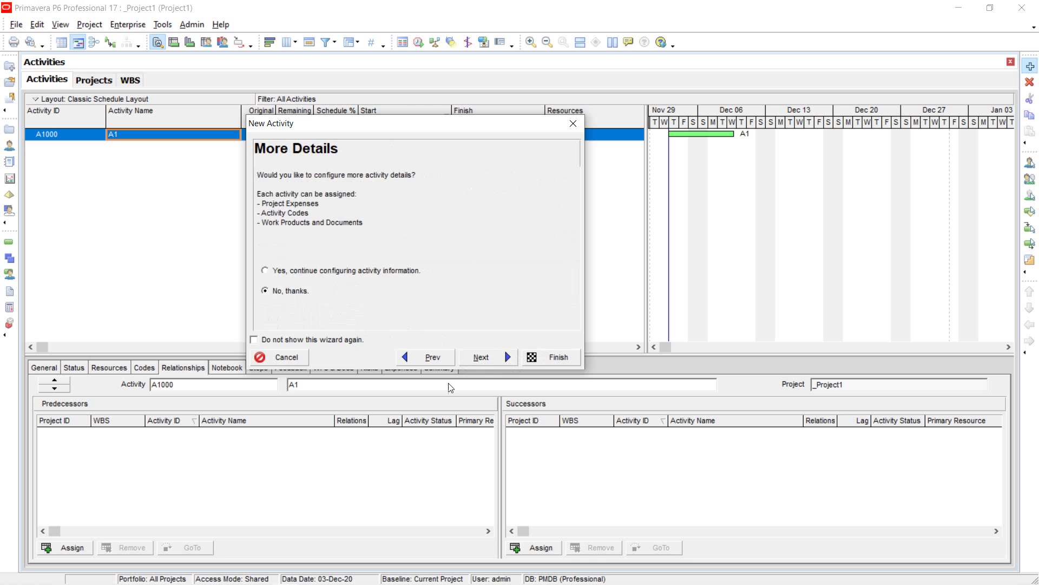
click(493, 362)
click(564, 360)
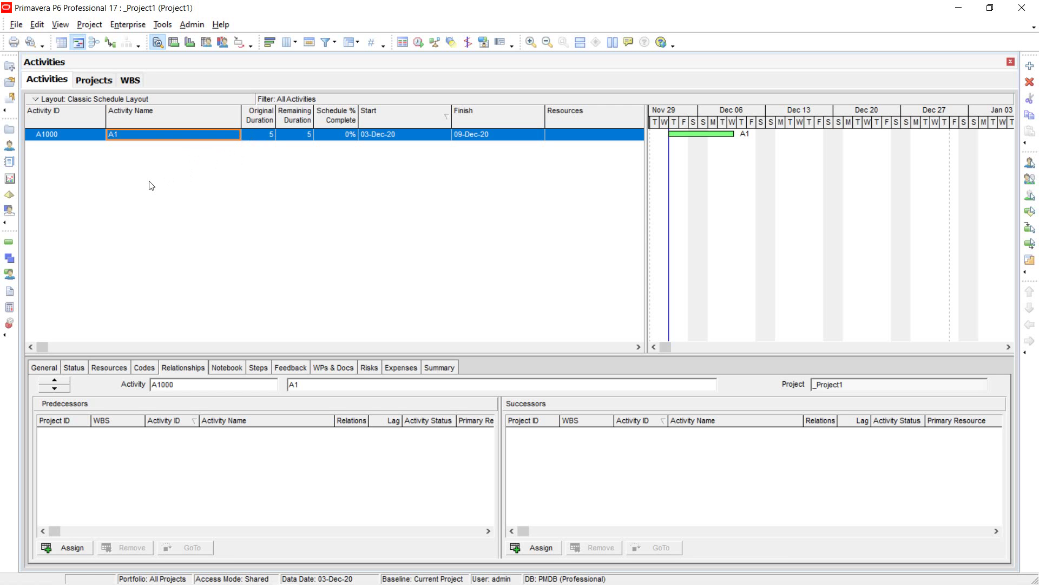
Add another activity named B1 through the wizard, assign it to the S2 WBS element and finish with the remaining defaults.
click(1030, 66)
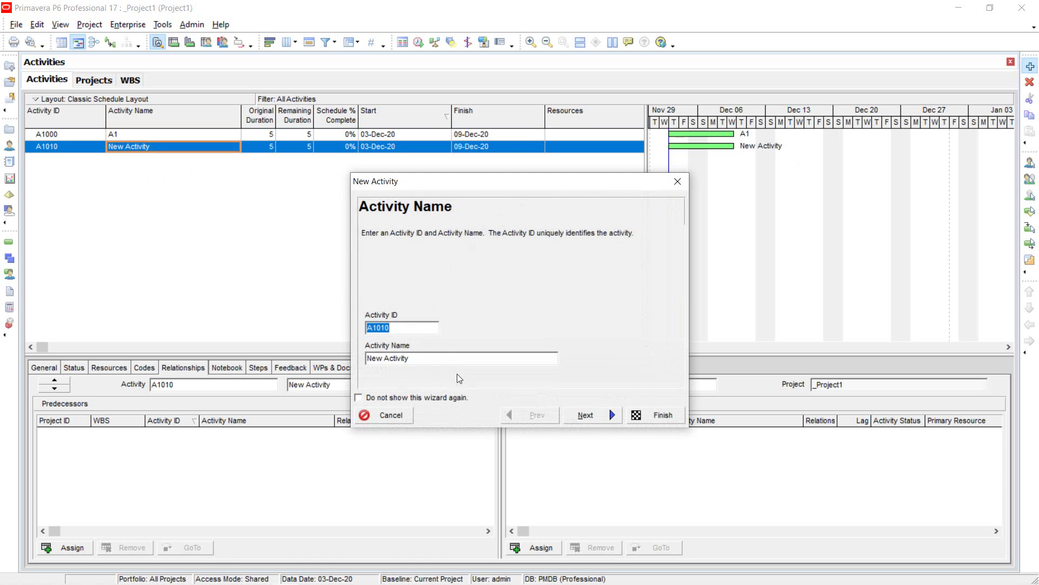
drag(412, 358, 356, 361)
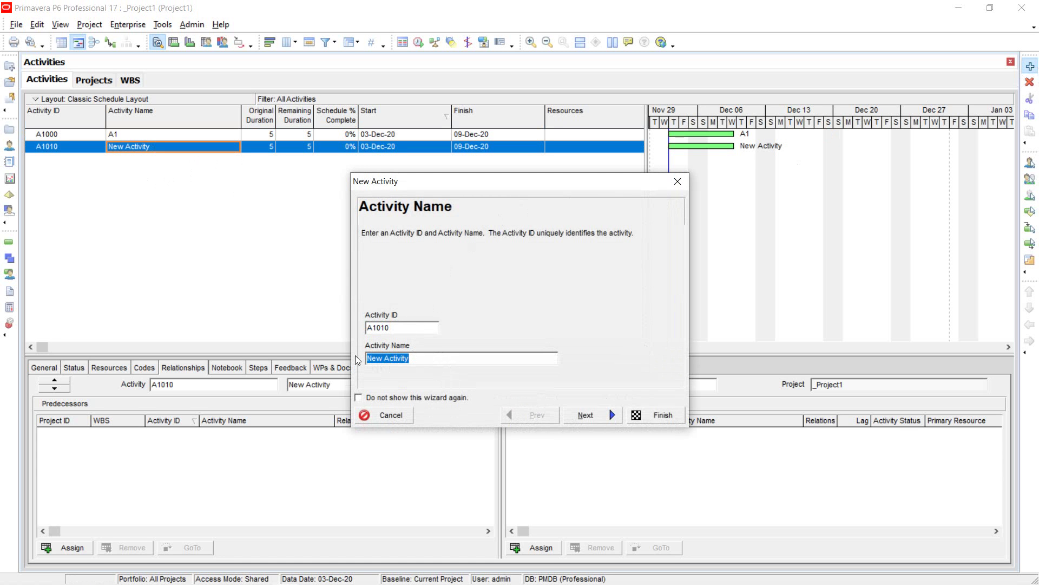
text(B1)
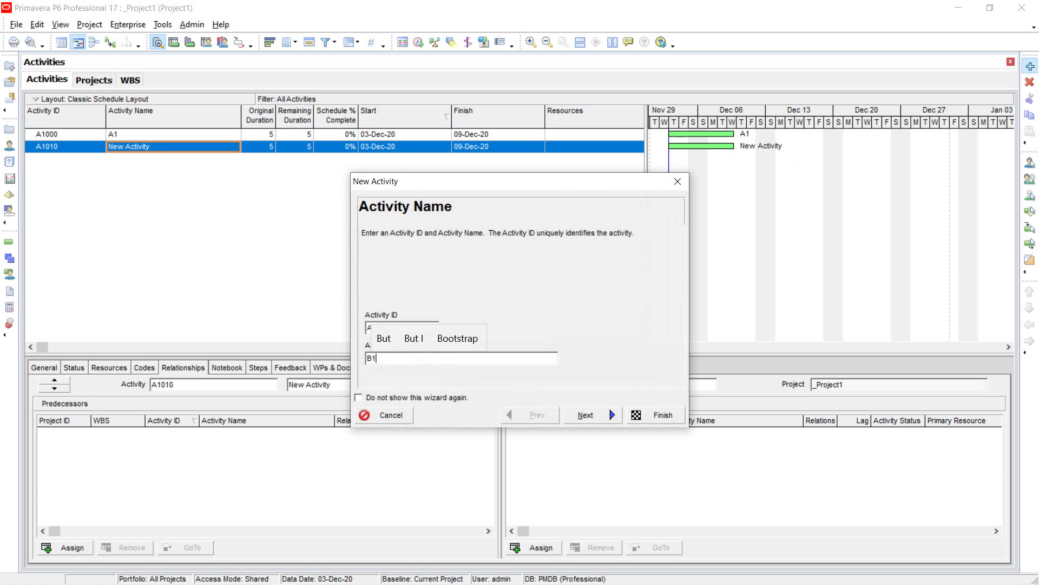
click(586, 415)
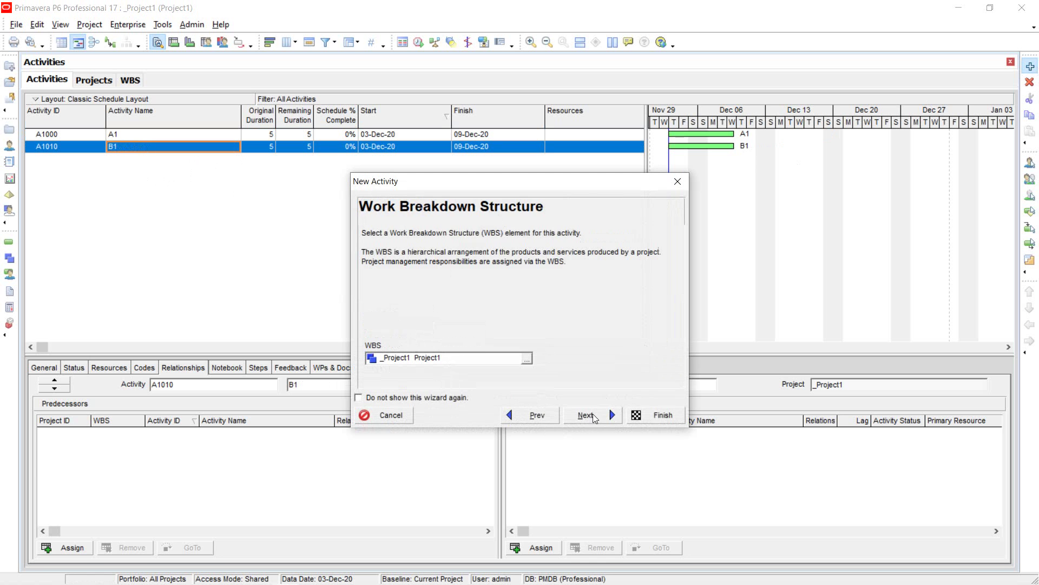
click(527, 359)
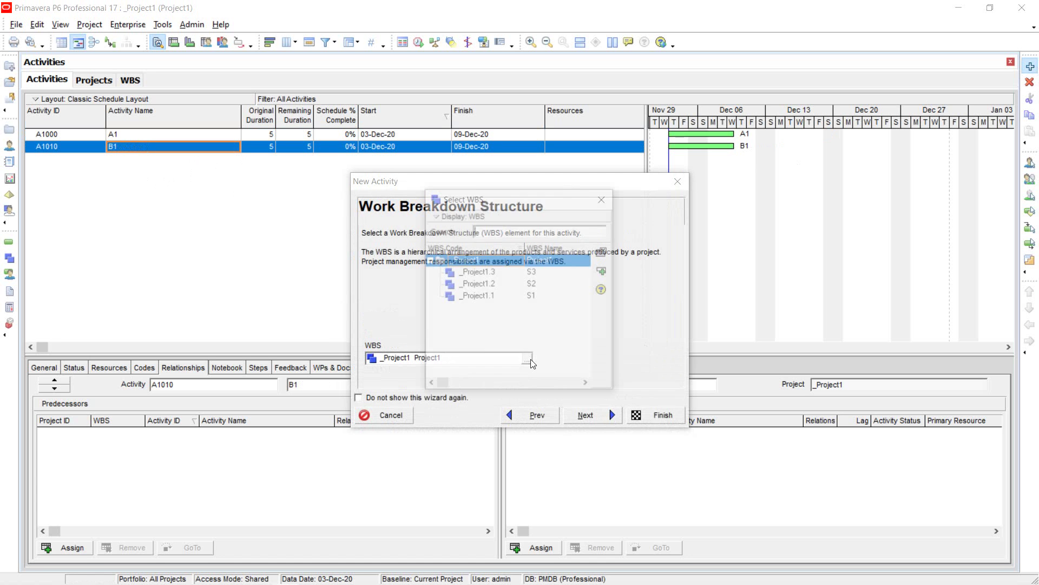
double_click(540, 284)
click(651, 415)
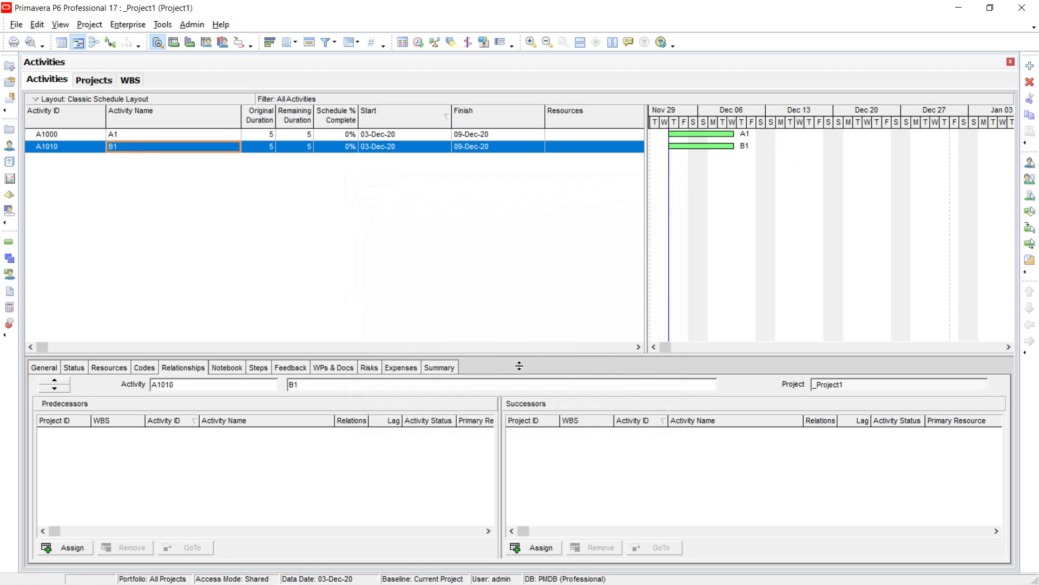
Add a third activity named C1 through the wizard, assign it to the S3 WBS element and finish with the remaining defaults.
click(1030, 66)
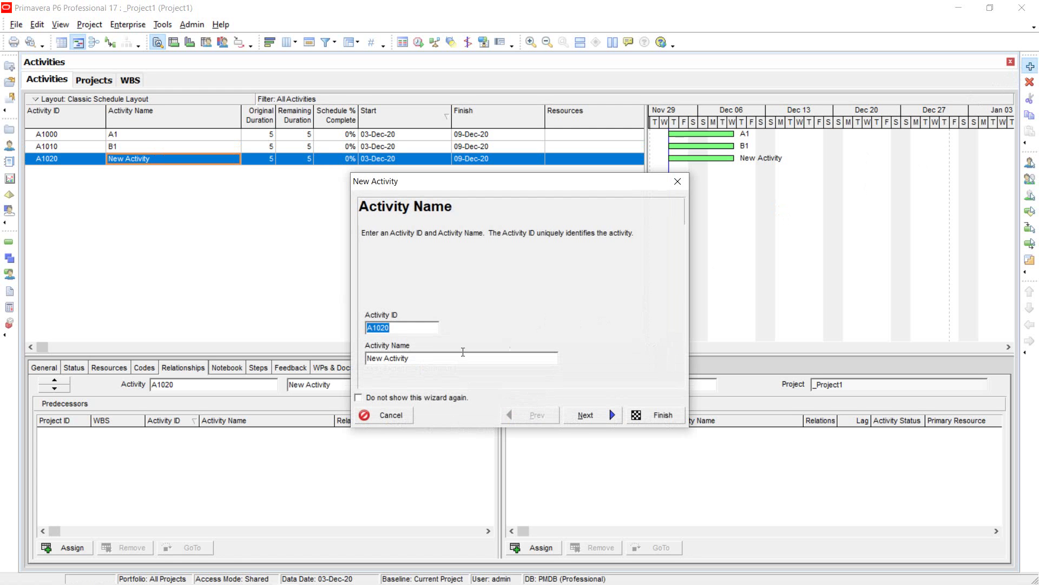
drag(463, 352, 358, 358)
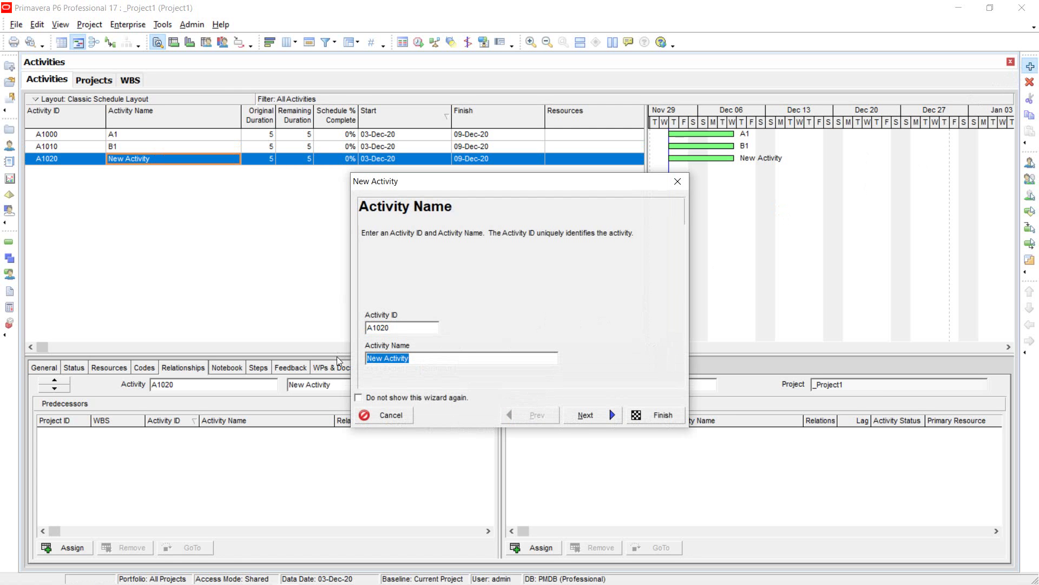
text(C1)
click(590, 415)
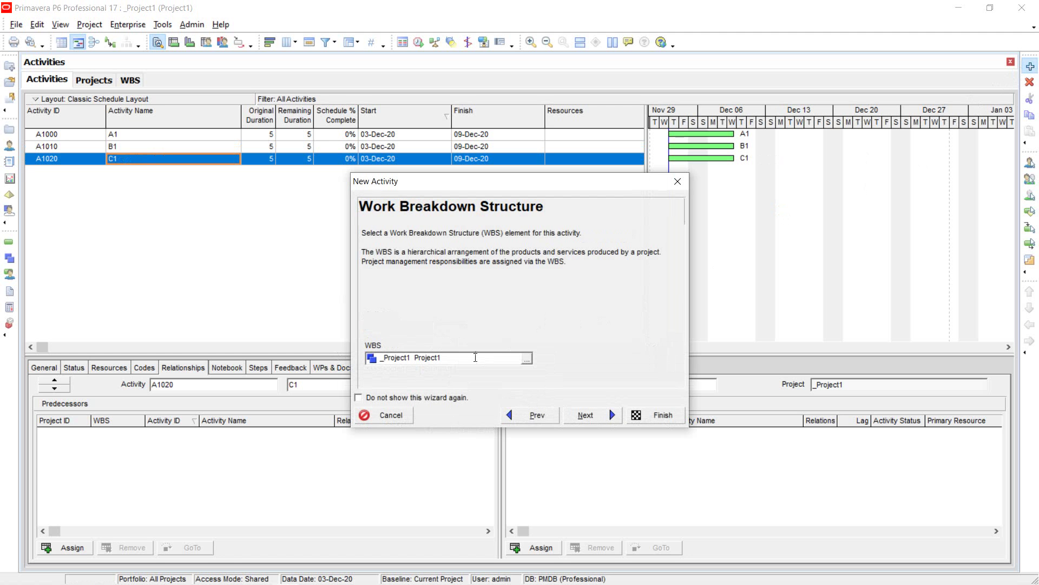
click(526, 358)
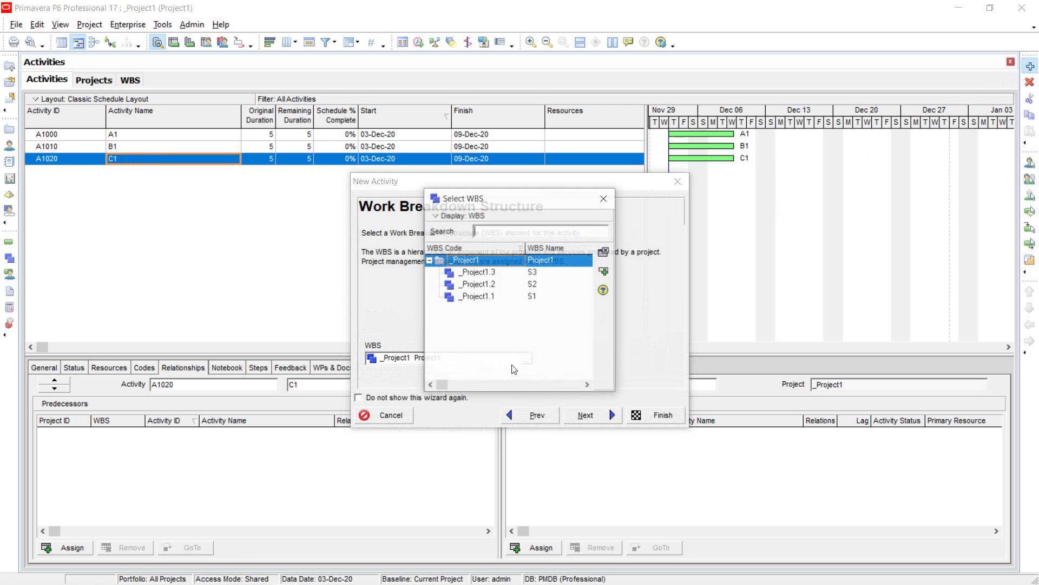
double_click(543, 273)
click(657, 415)
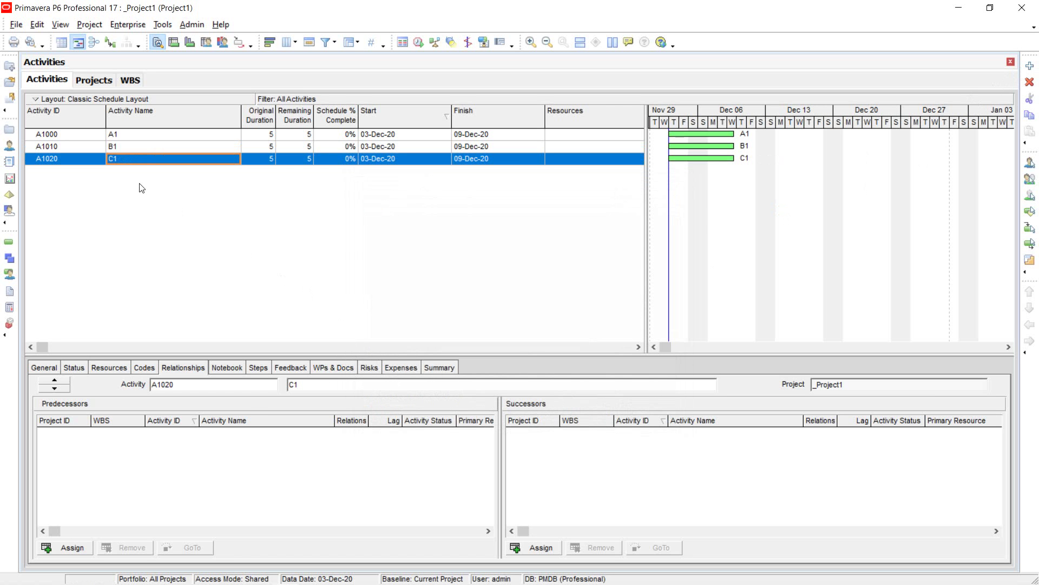
Group the activity table by WBS Name.
click(35, 99)
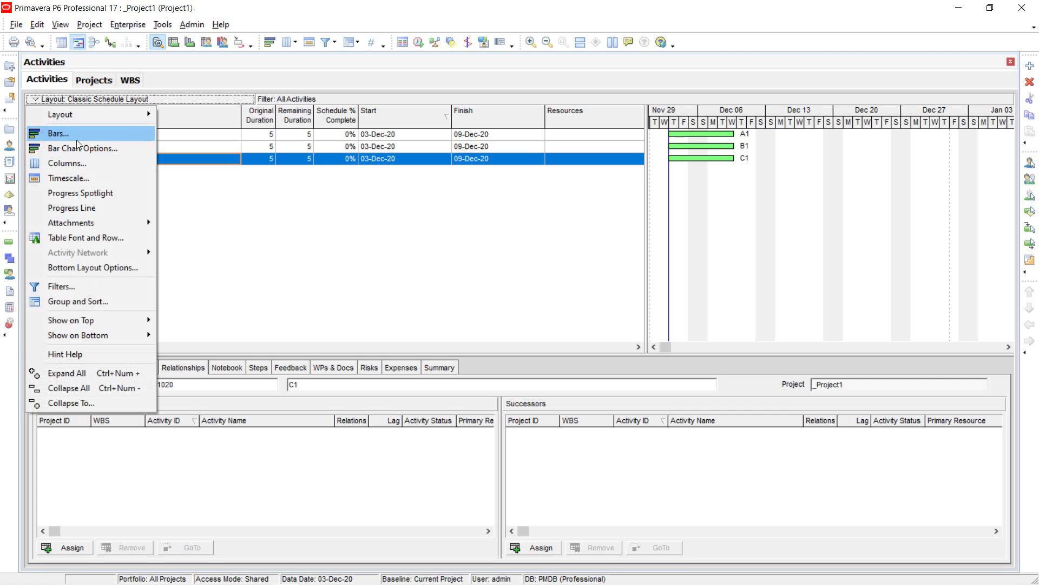
click(89, 301)
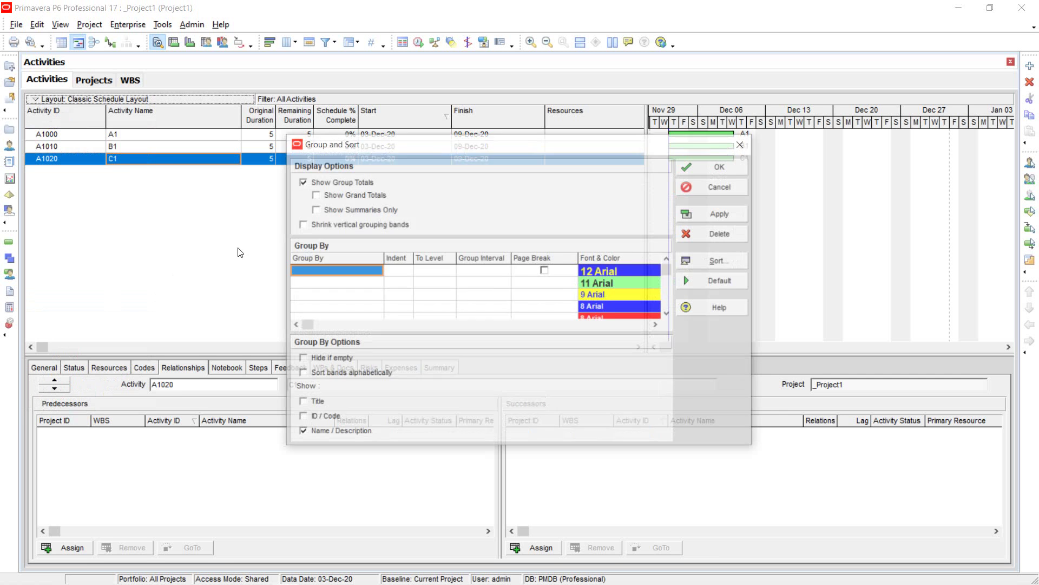
click(362, 275)
click(377, 353)
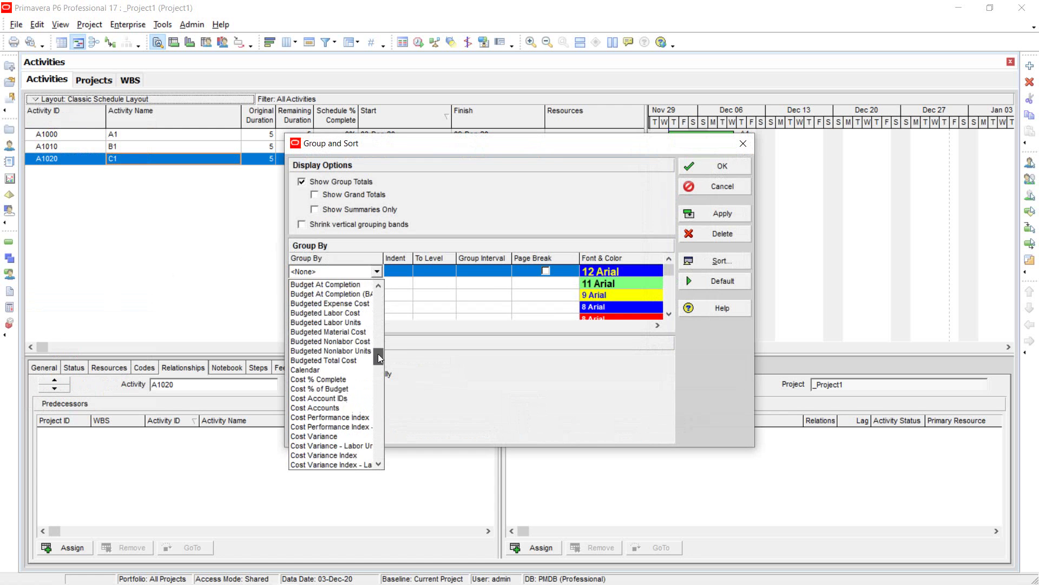
drag(378, 353, 378, 450)
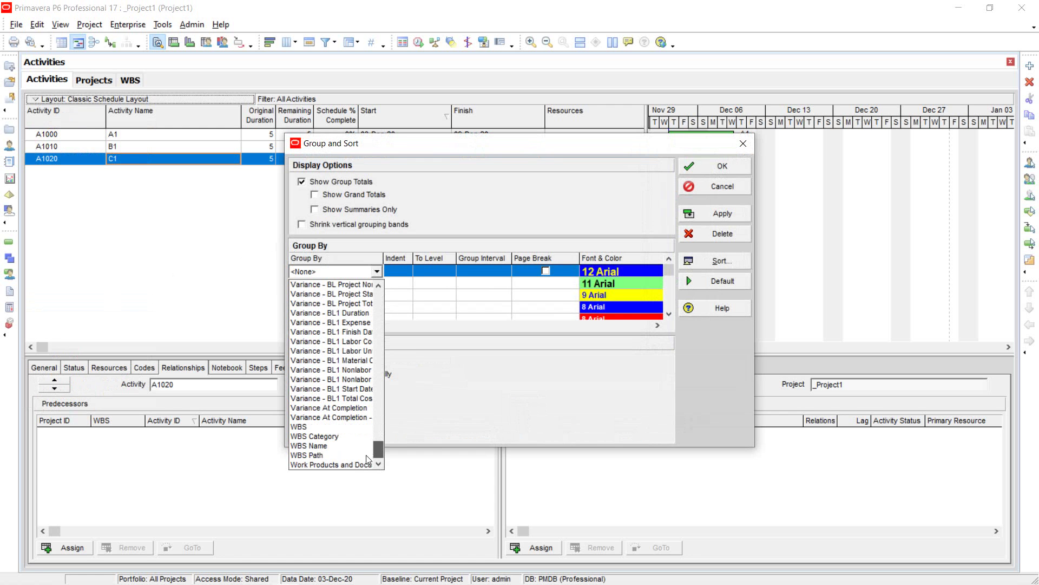
click(317, 447)
click(743, 168)
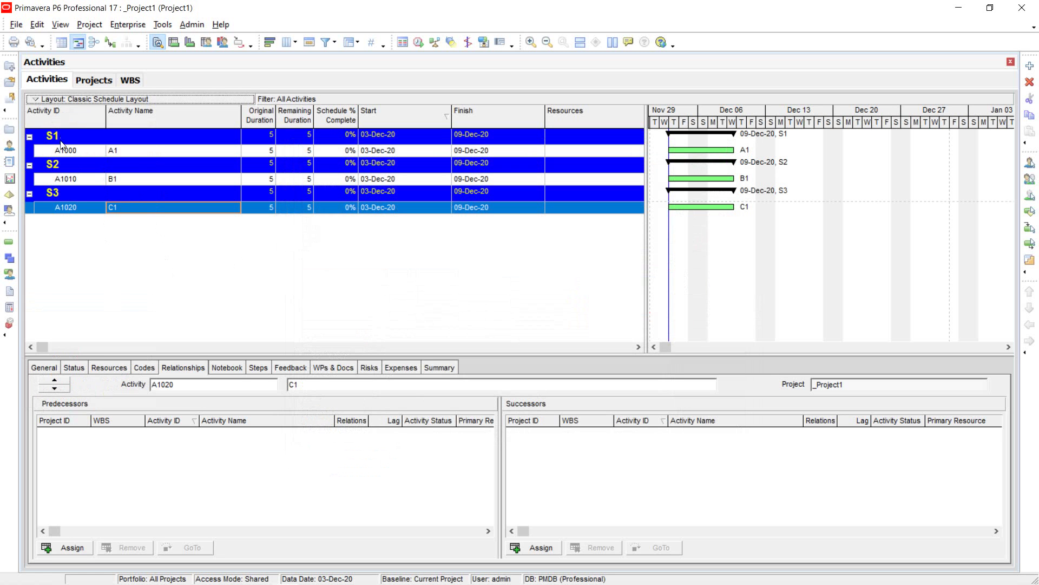
click(136, 153)
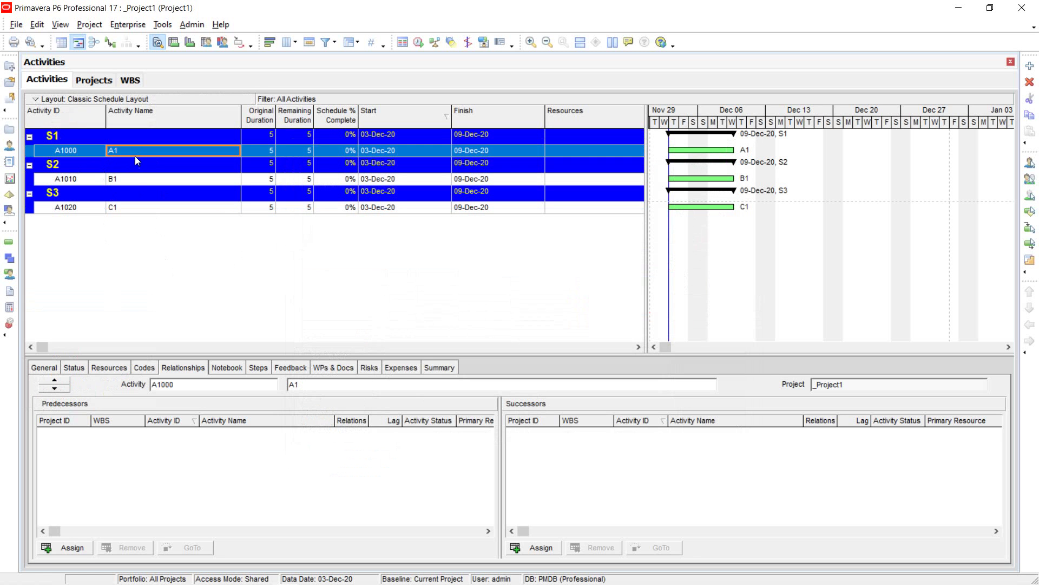
click(135, 180)
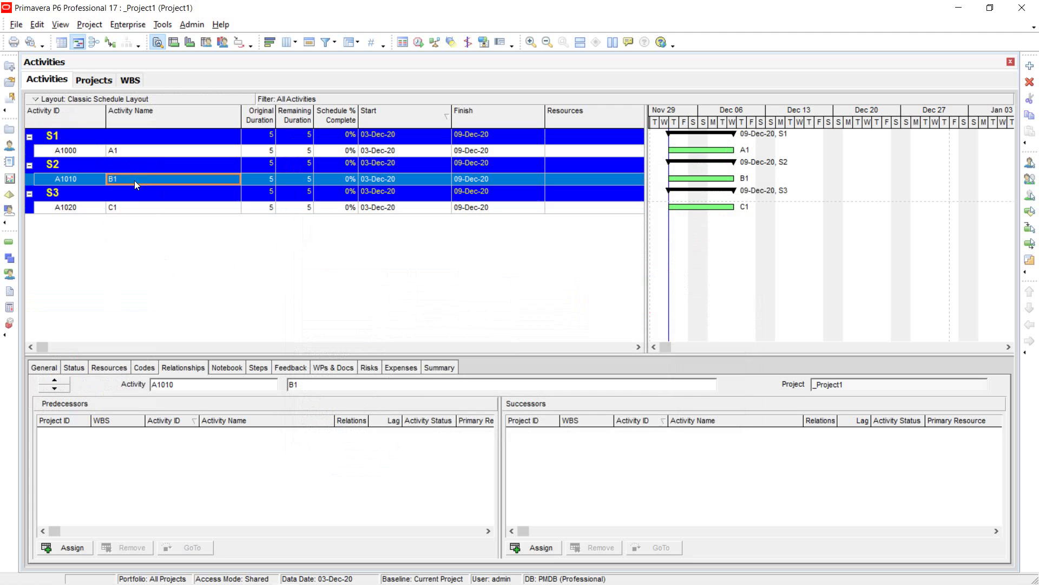
click(134, 208)
Try to add a new activity under the S1 group, keeping its default name.
click(127, 140)
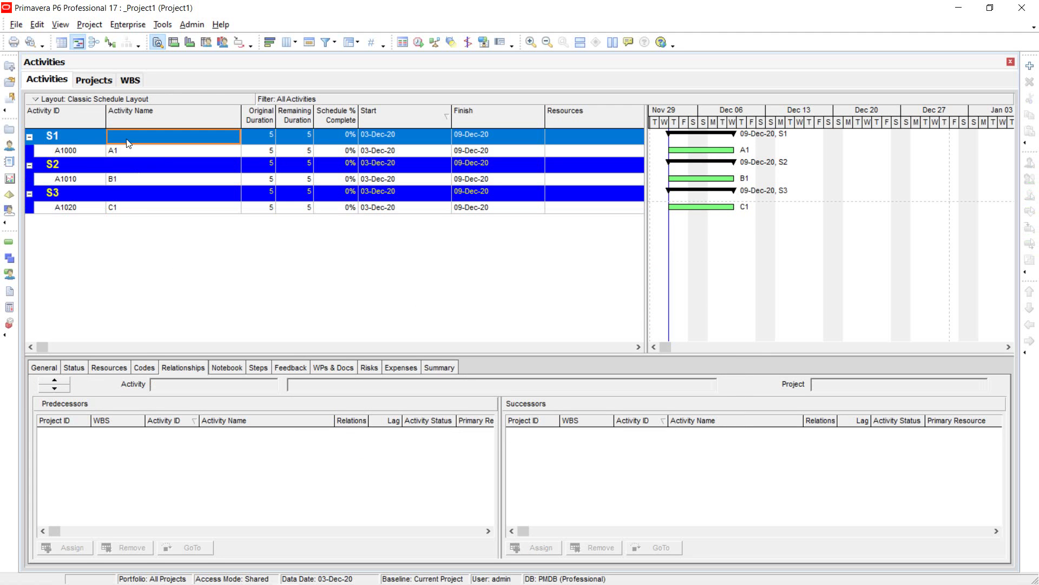
click(57, 139)
right_click(70, 138)
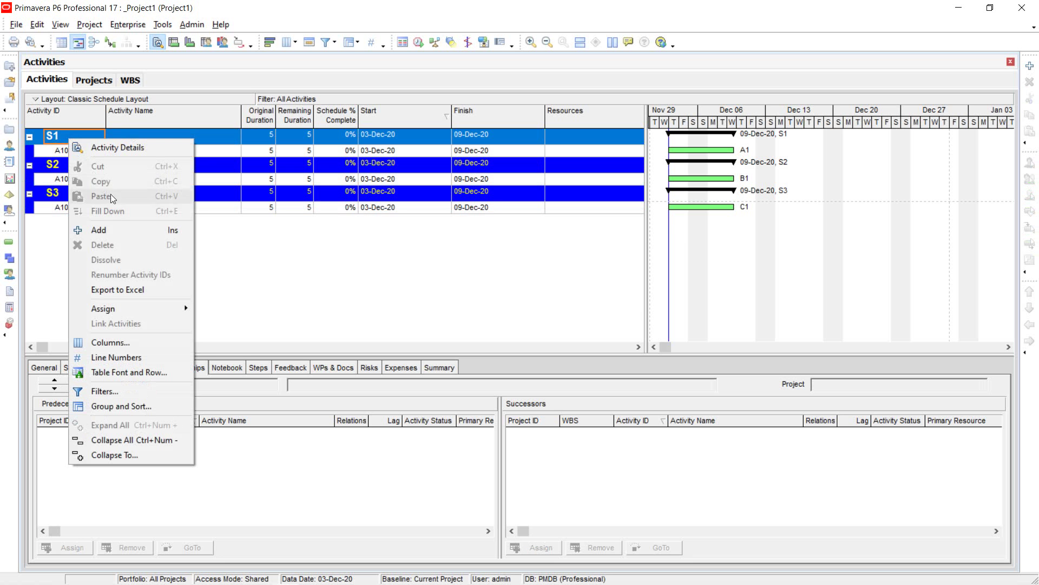
click(135, 236)
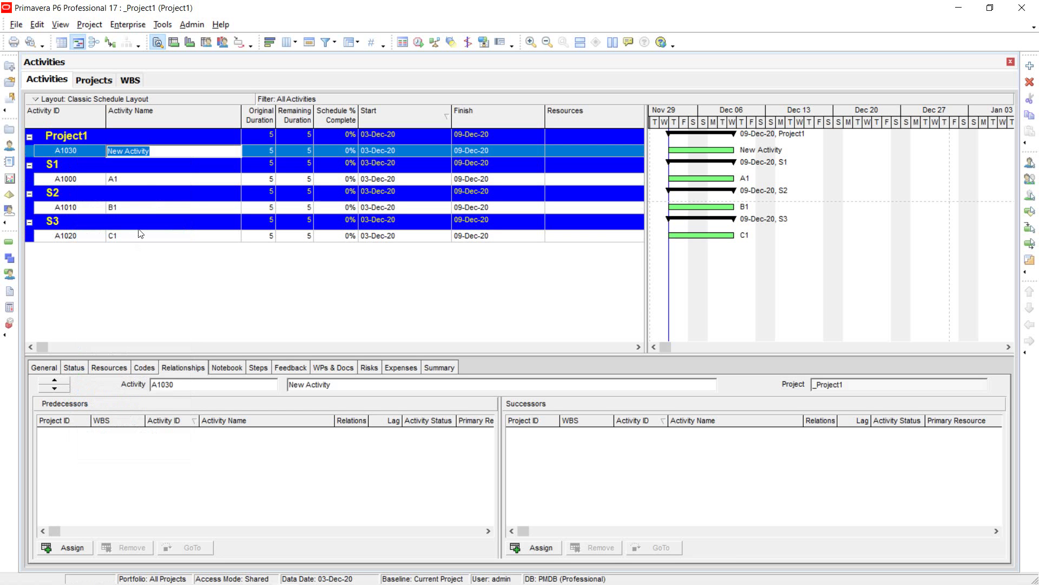
click(131, 204)
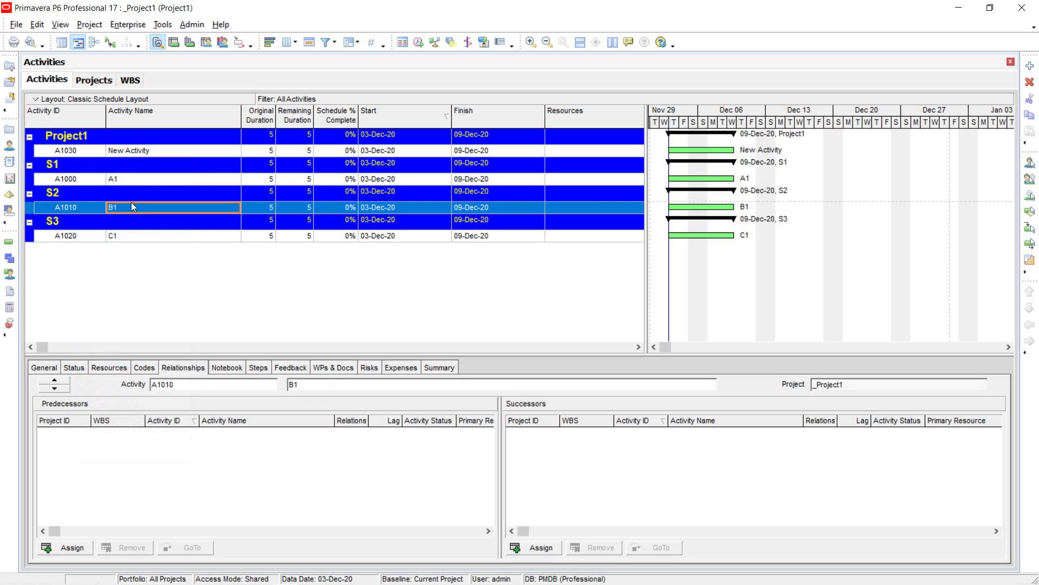
Delete the default-named activity A1030 under the Project1 group.
click(79, 149)
right_click(79, 149)
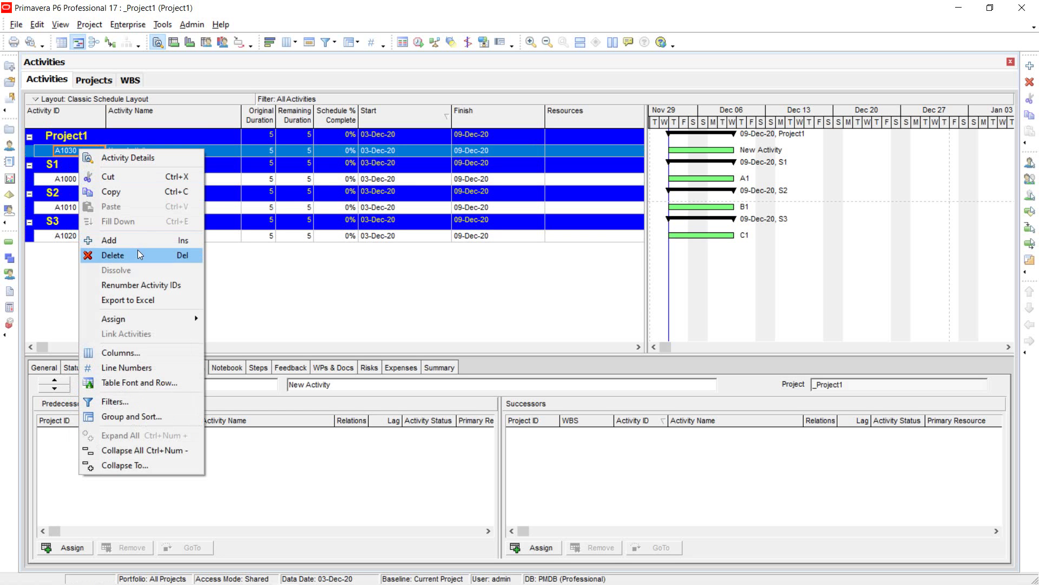
click(136, 254)
click(464, 322)
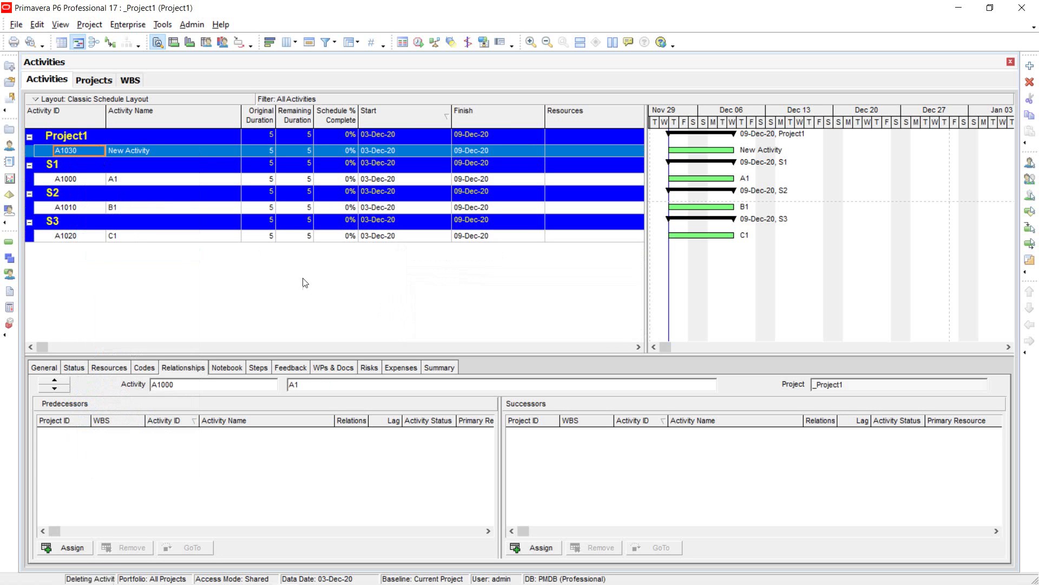
Try to add a new activity from activity A1 in the S1 group, keeping its default name.
click(73, 140)
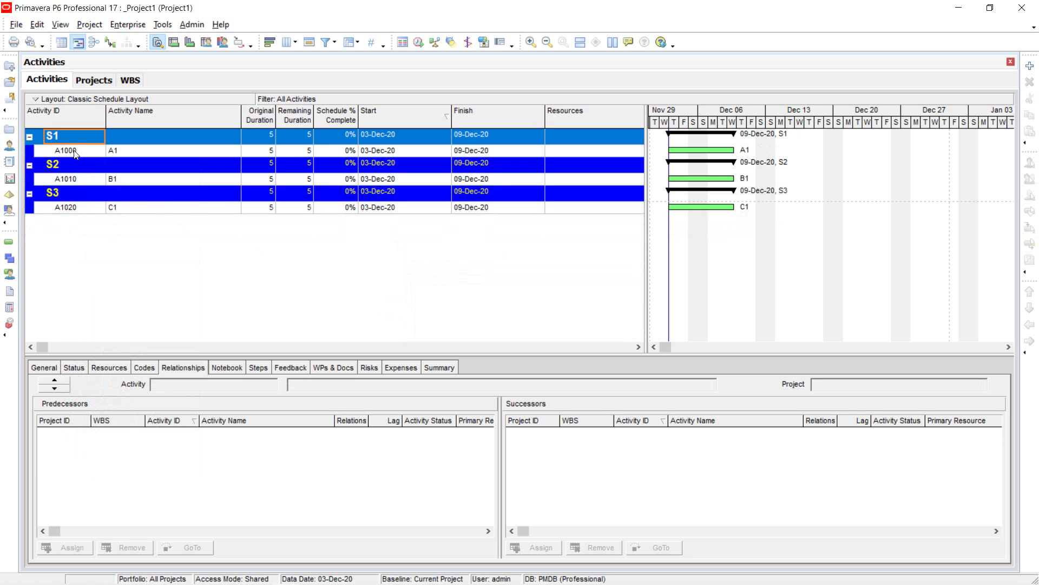
click(77, 151)
right_click(83, 149)
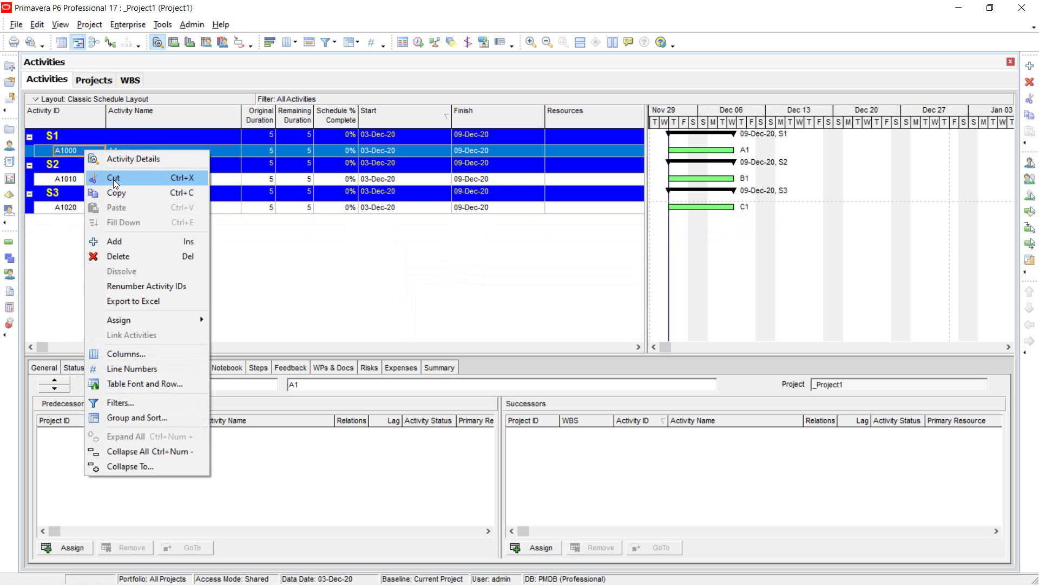
click(154, 241)
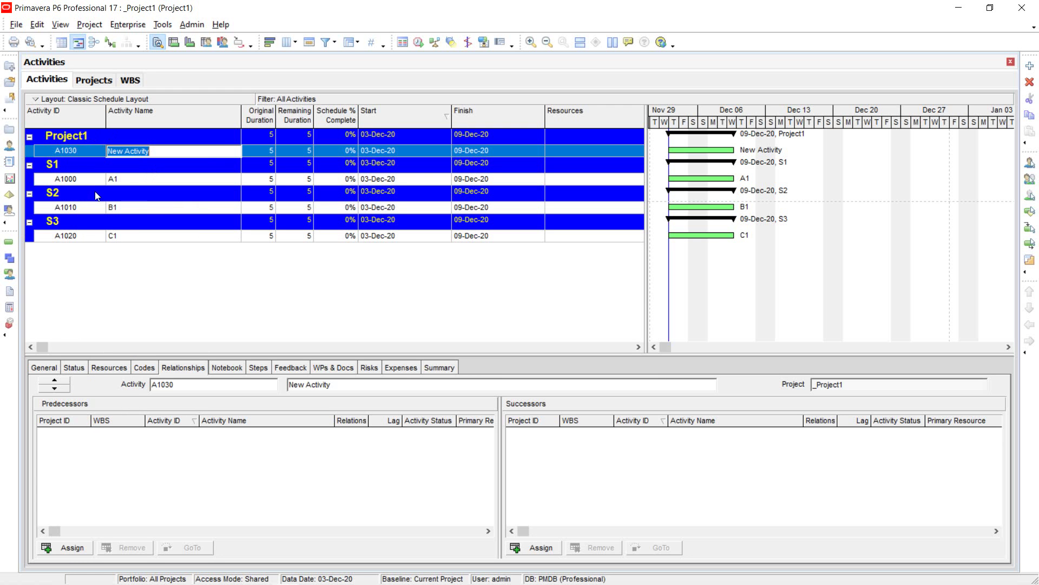
Delete the default-named activity that landed under Project1 instead of S1.
right_click(70, 152)
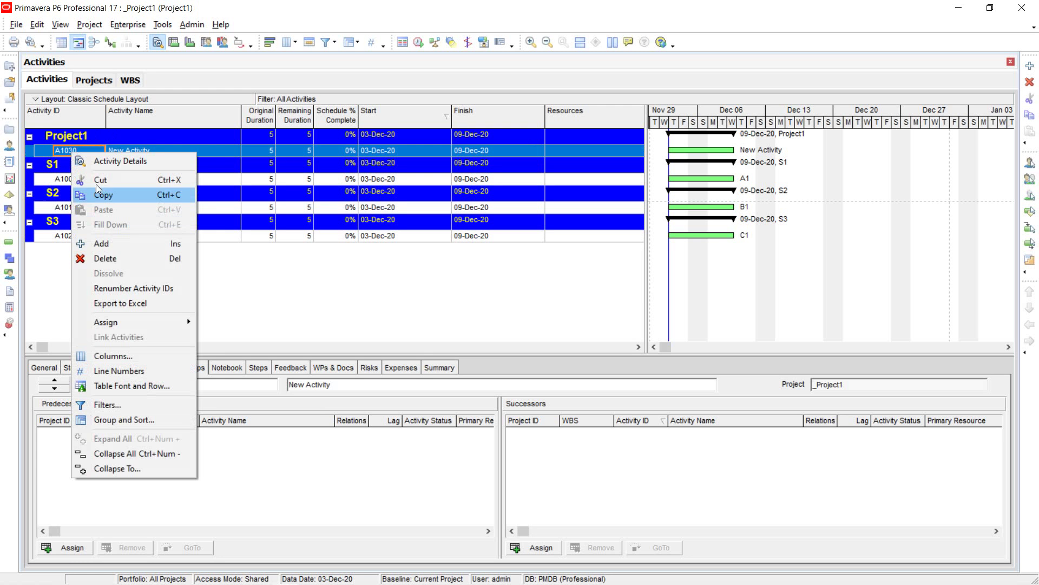
click(138, 258)
click(486, 322)
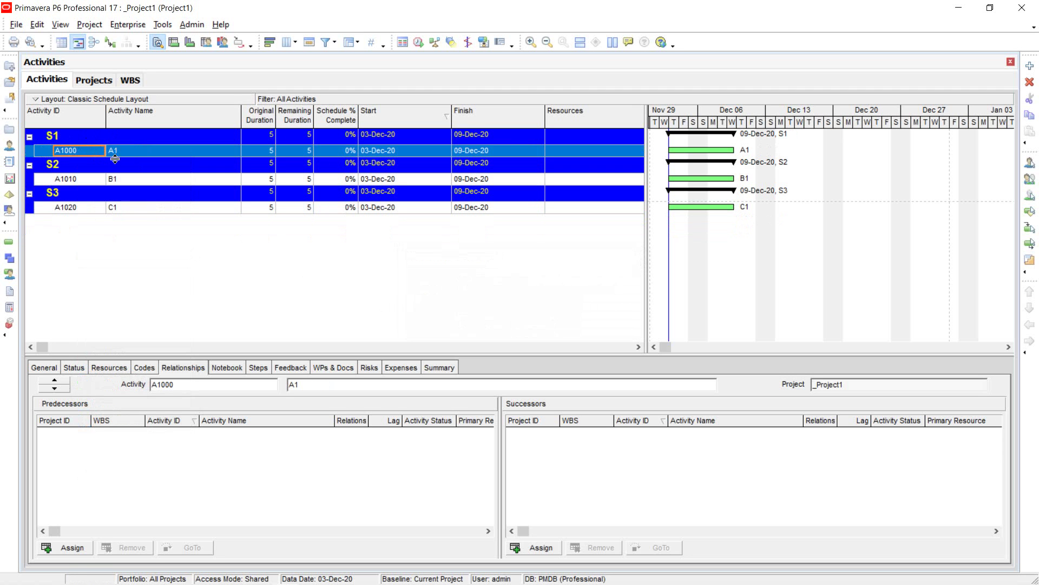
Add an activity named A2 through the wizard, assign it to the S1 WBS element and finish with the remaining defaults.
click(1031, 66)
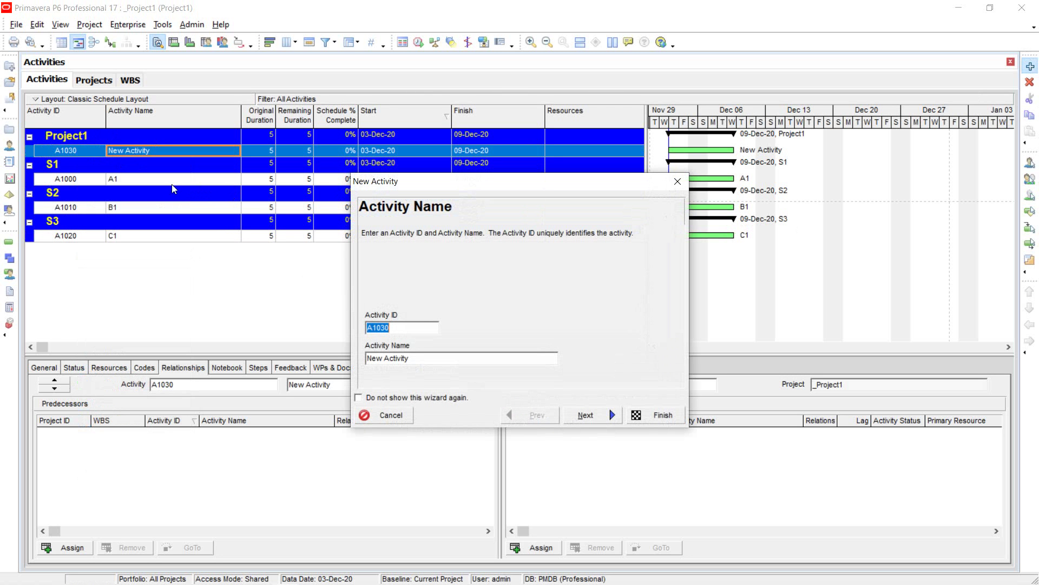
key(Tab)
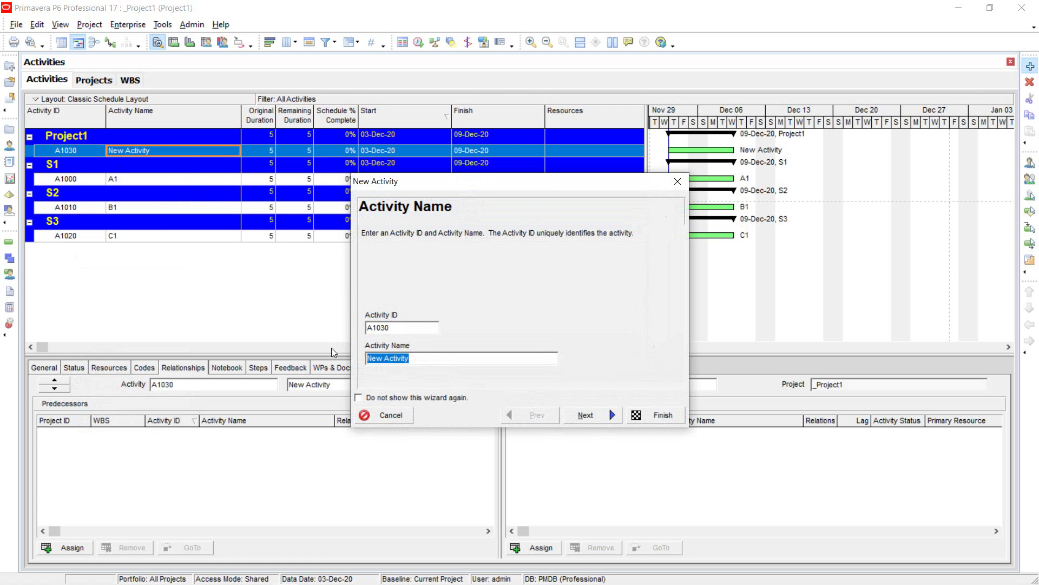
text(A2)
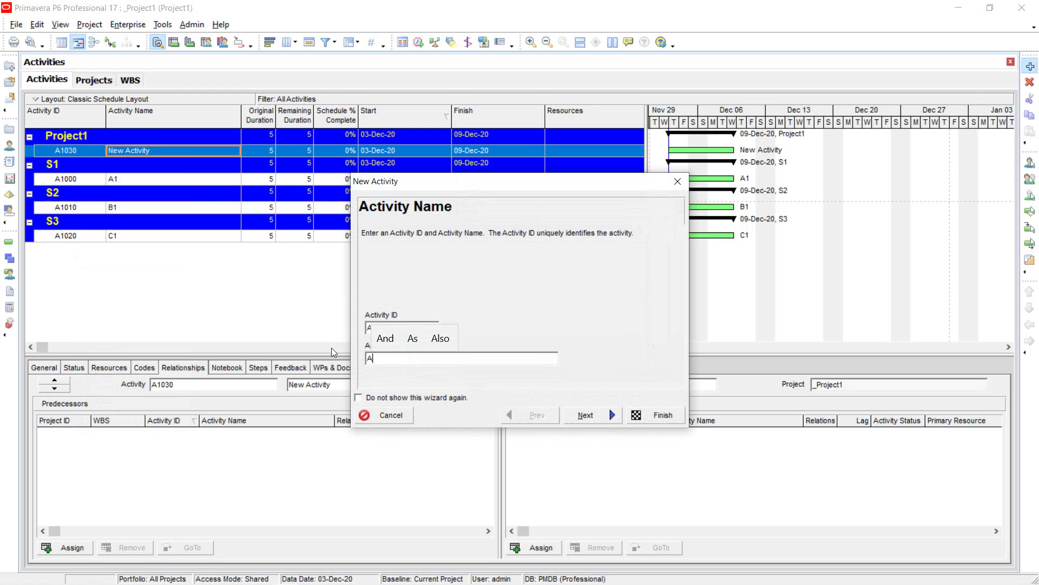
click(591, 413)
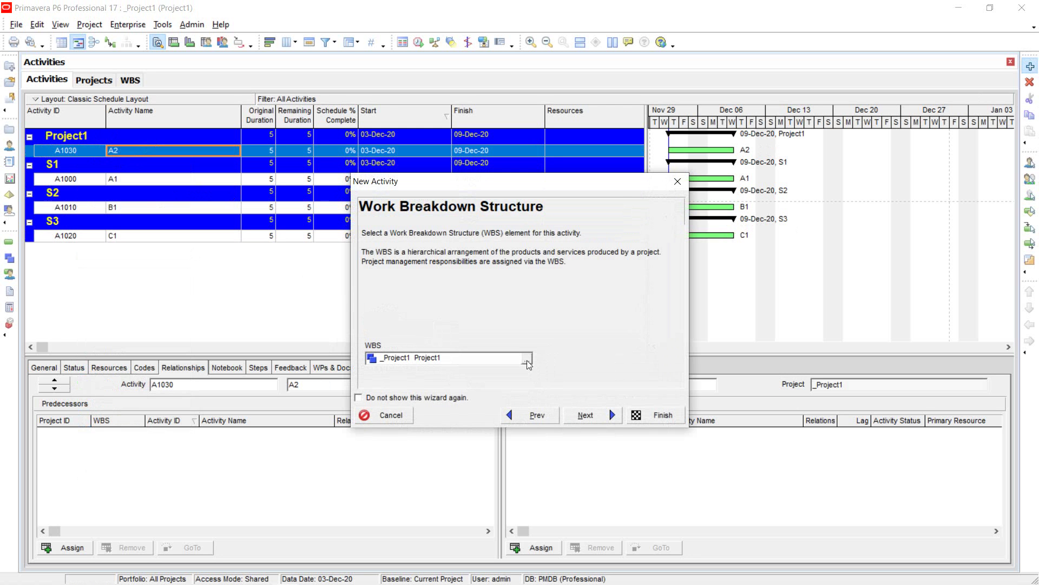
click(526, 358)
double_click(501, 297)
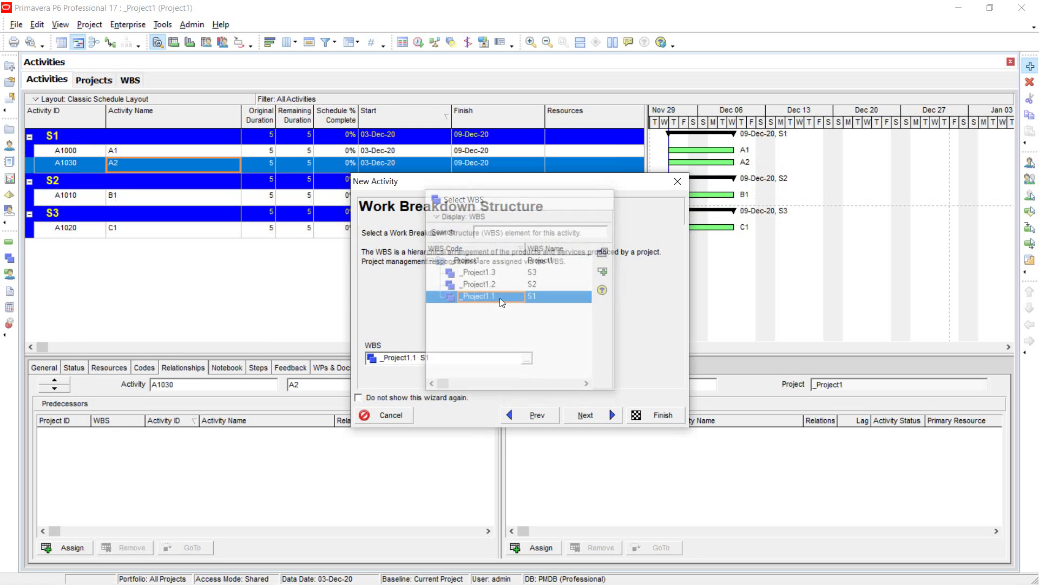
click(606, 416)
click(631, 418)
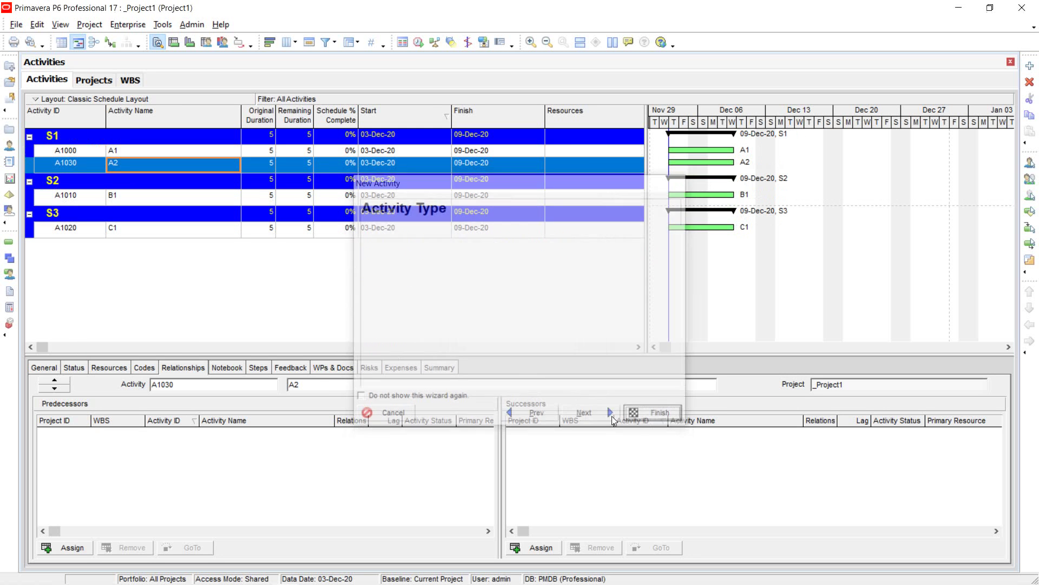
Change the activity table's grouping to WBS, keeping the default level and display options.
click(32, 99)
click(125, 303)
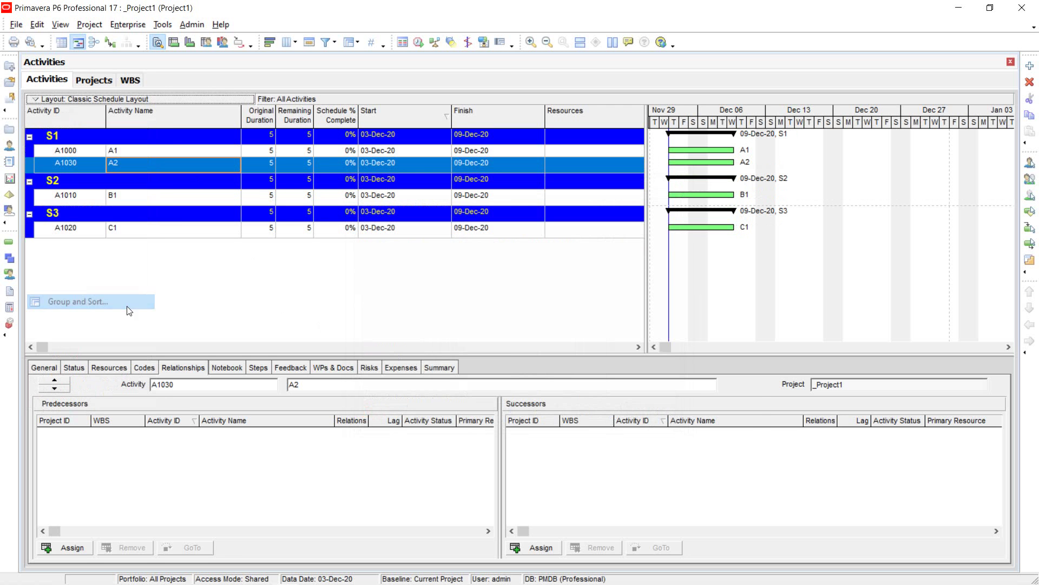
click(366, 272)
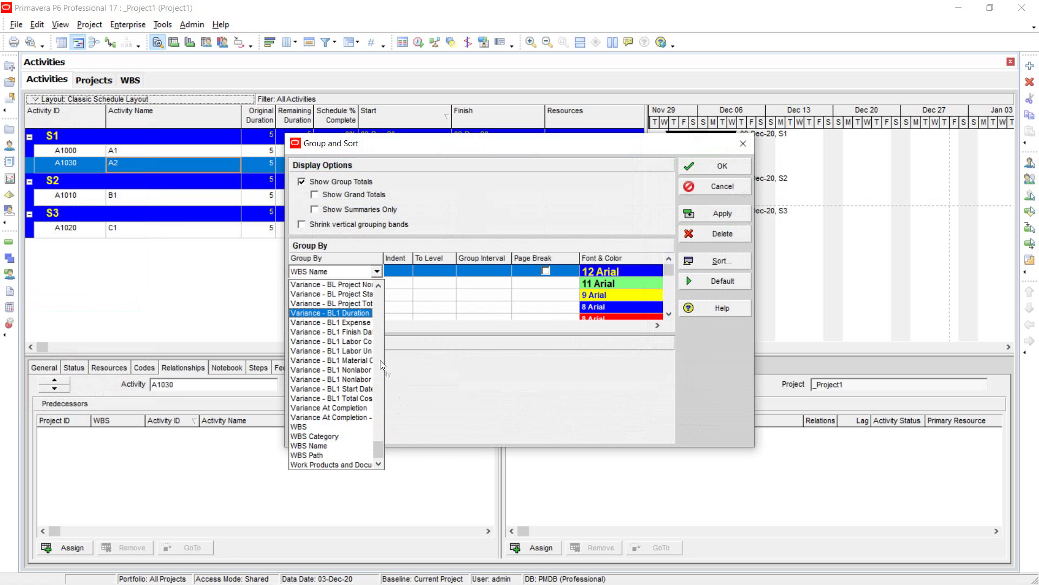
click(332, 432)
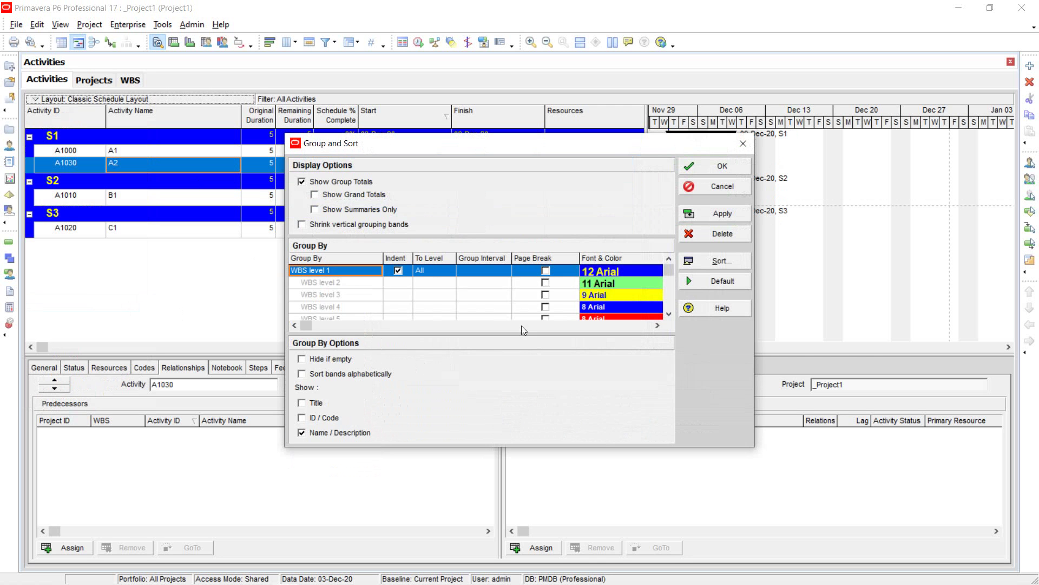
click(722, 165)
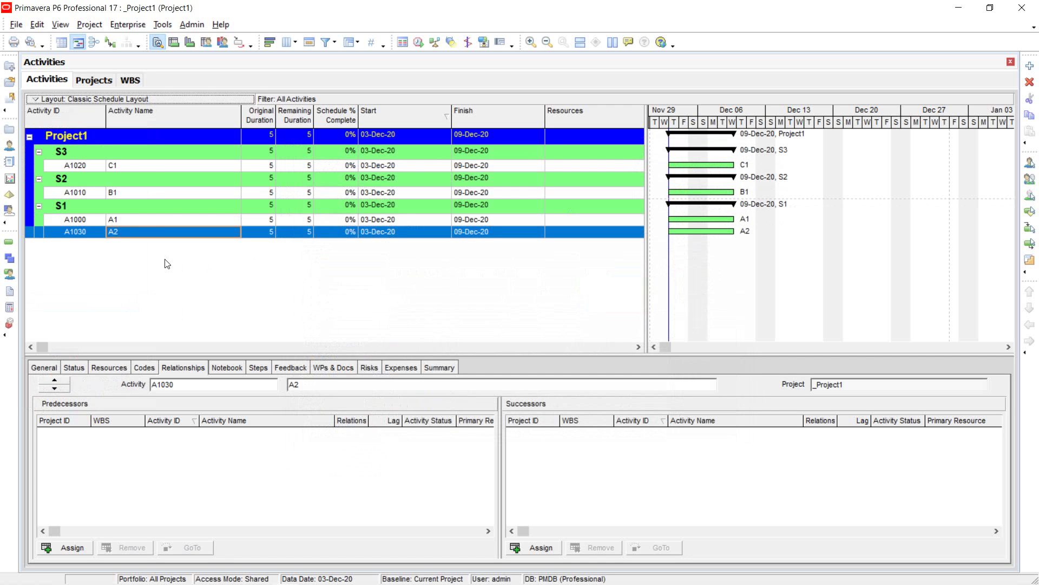
Add an activity named C2 directly in the table under S3, starting from activity C1.
click(113, 152)
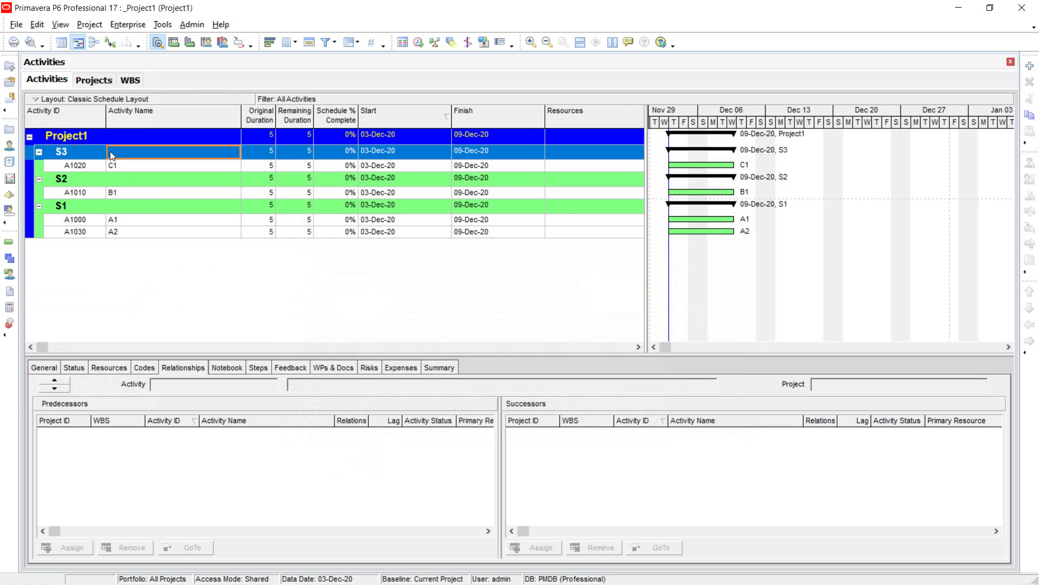
click(126, 165)
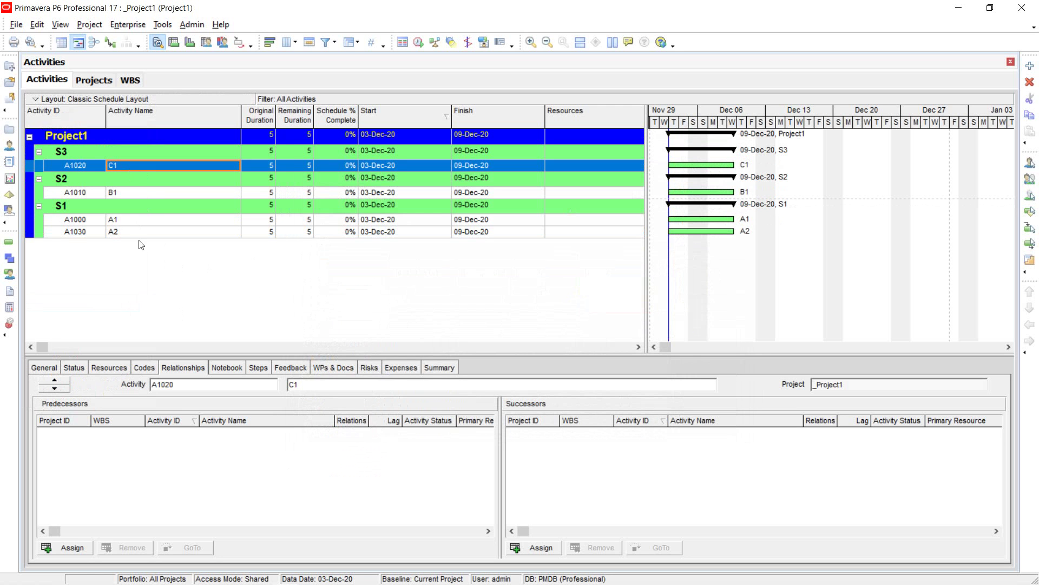
right_click(137, 171)
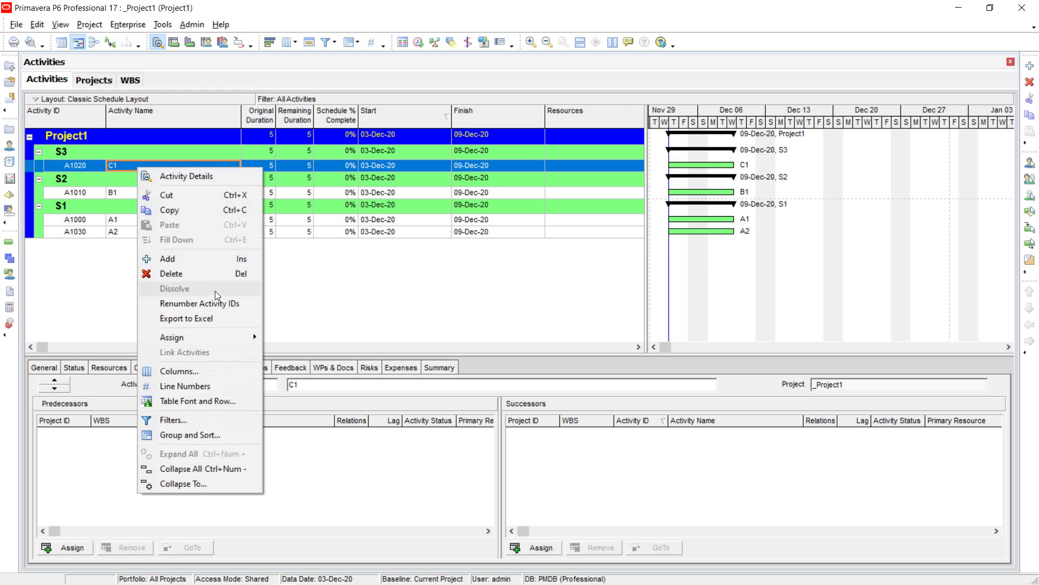
click(189, 263)
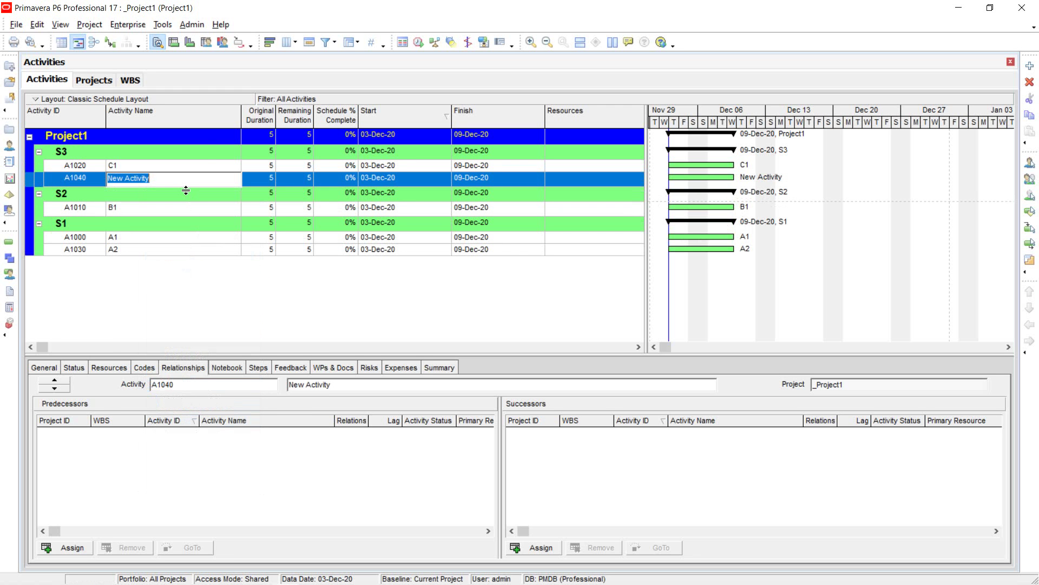
text(C2)
key(Return)
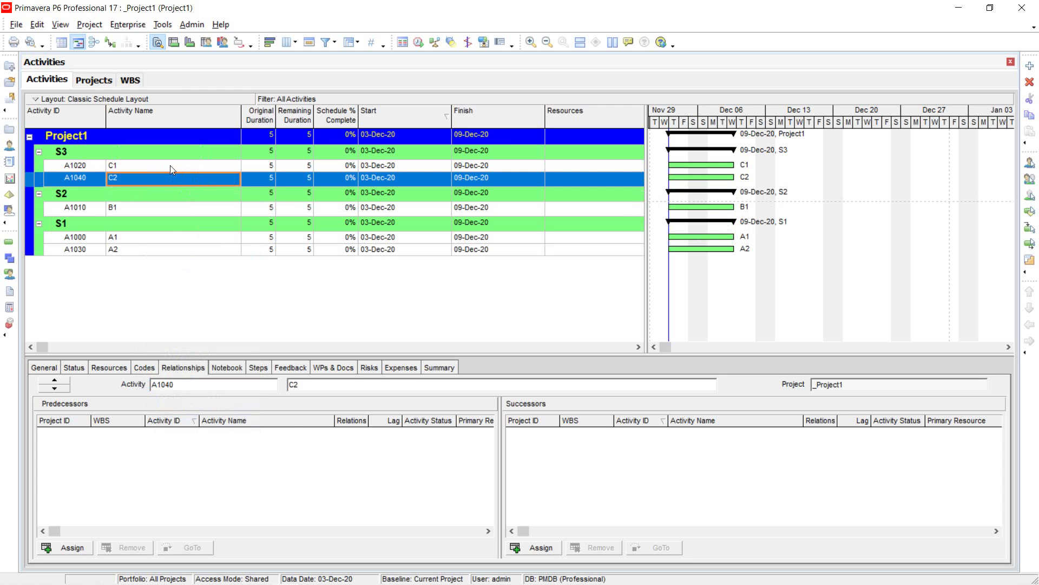
Add another activity under S3 directly in the table and name it C3.
click(170, 166)
right_click(170, 165)
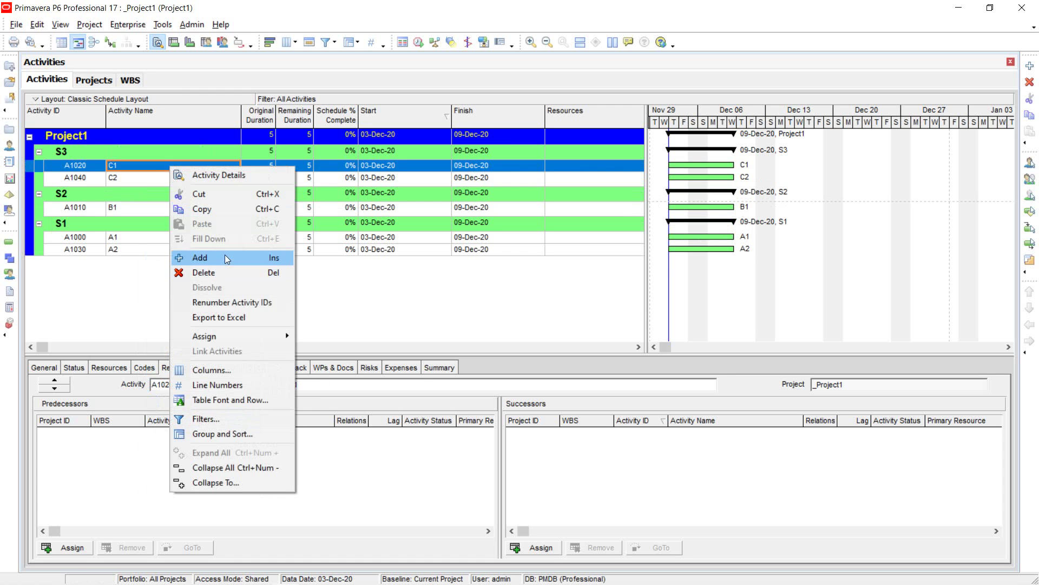
click(225, 258)
text(C3)
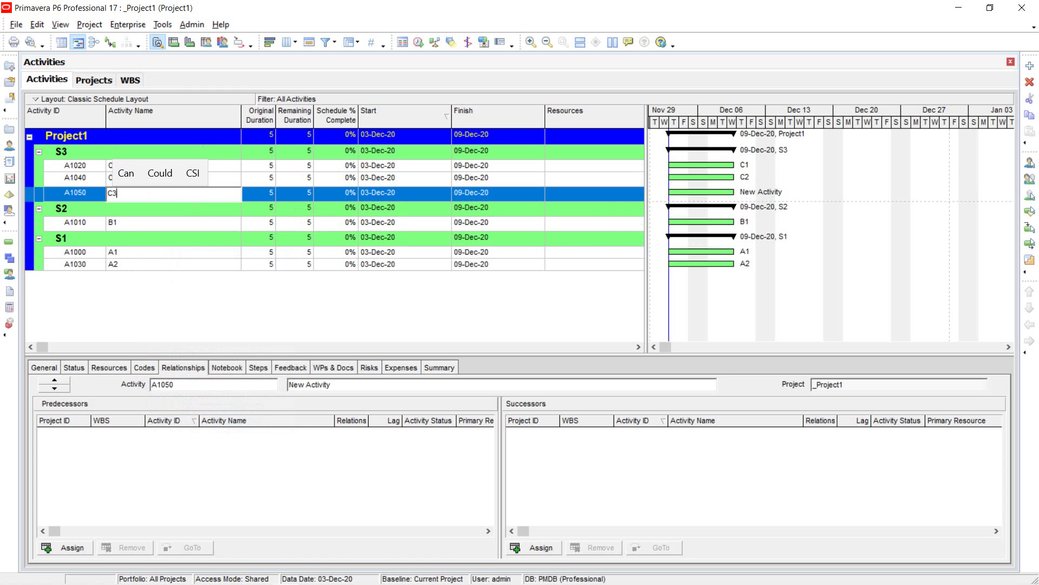
key(Return)
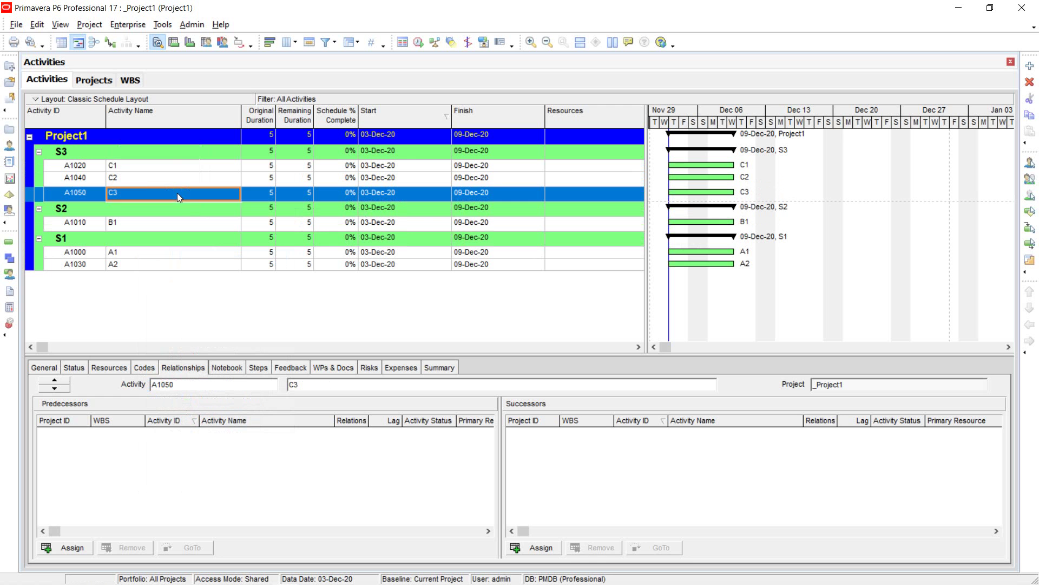
Add an activity named B2 directly in the table under S2, starting from activity B1.
click(144, 225)
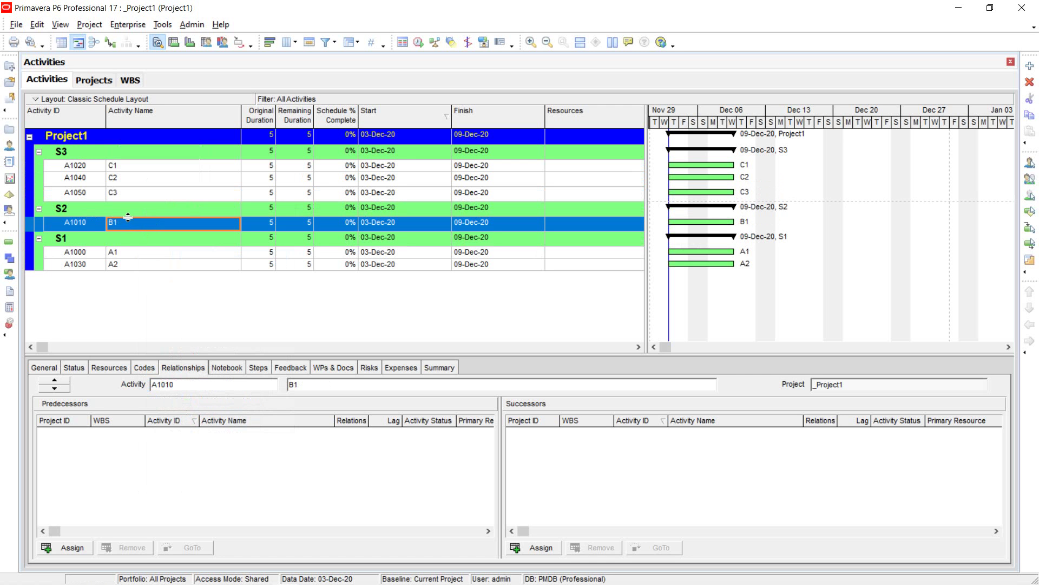
right_click(141, 221)
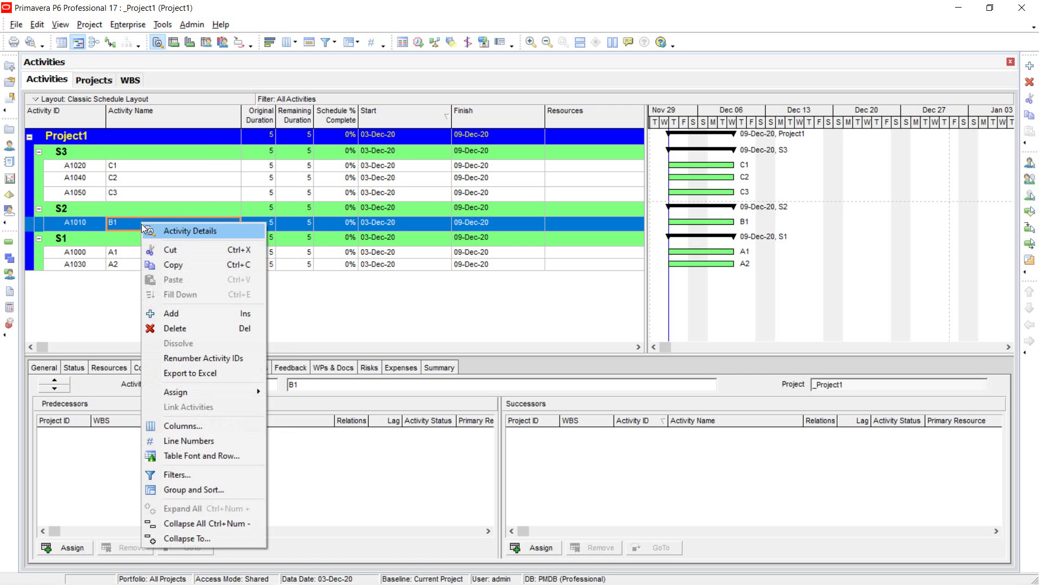
click(185, 315)
text(B2)
key(Return)
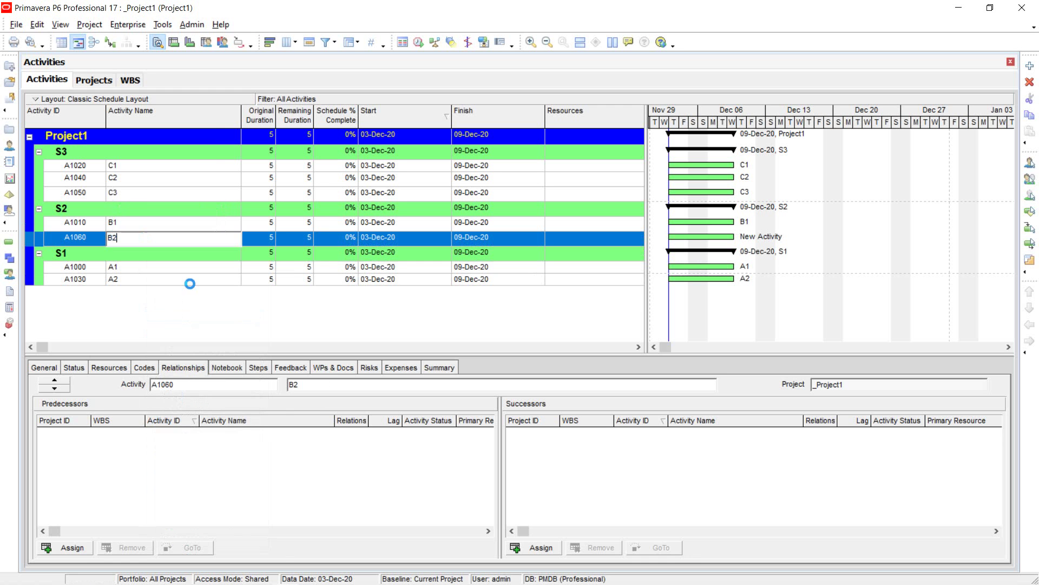
Add another activity under S2 directly in the table and name it B3.
right_click(155, 233)
click(208, 319)
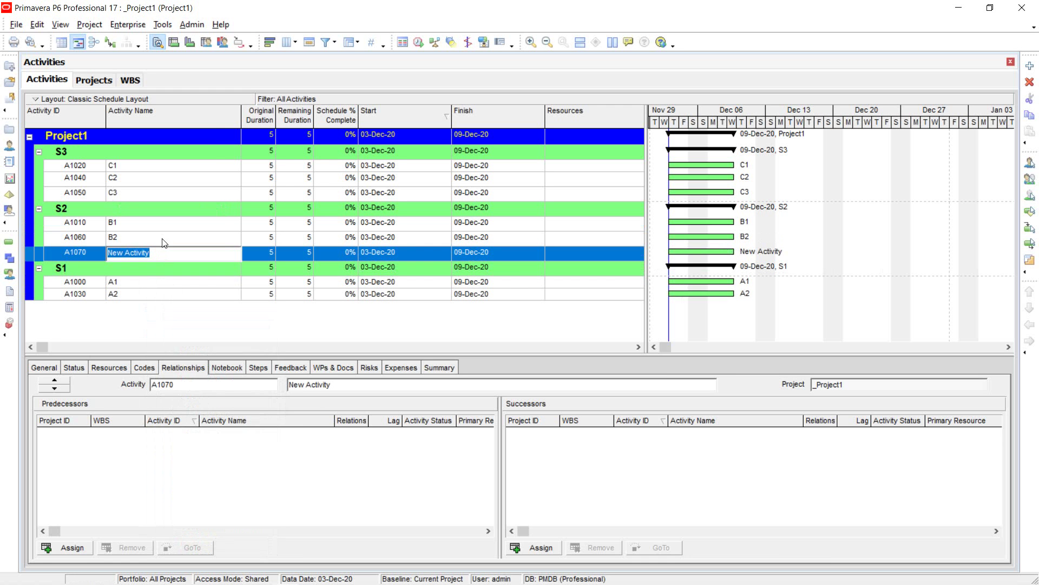
text(B3)
key(Return)
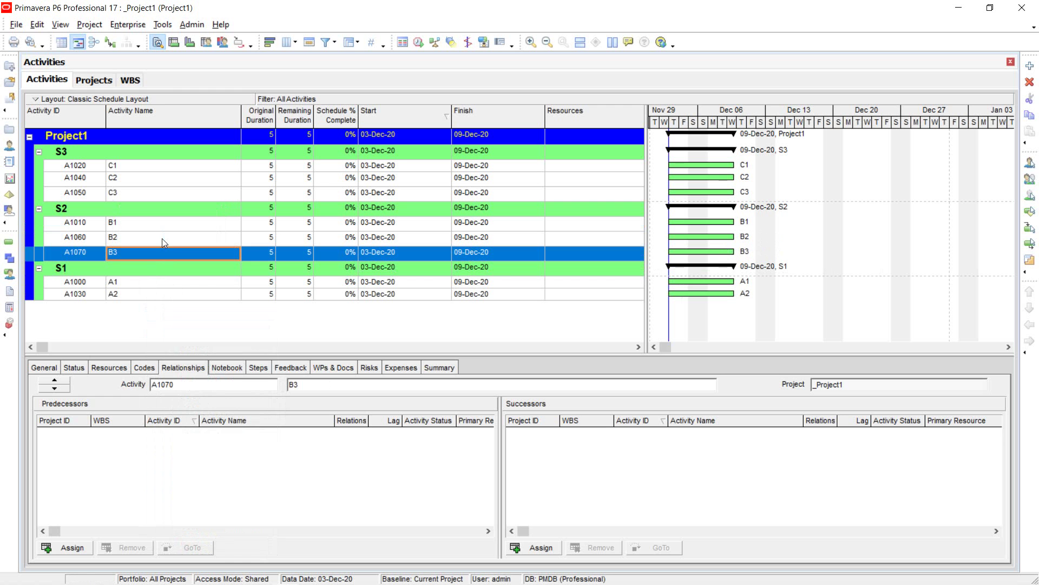
Add an activity named A3 directly in the table under S1, starting from activity A2.
click(164, 295)
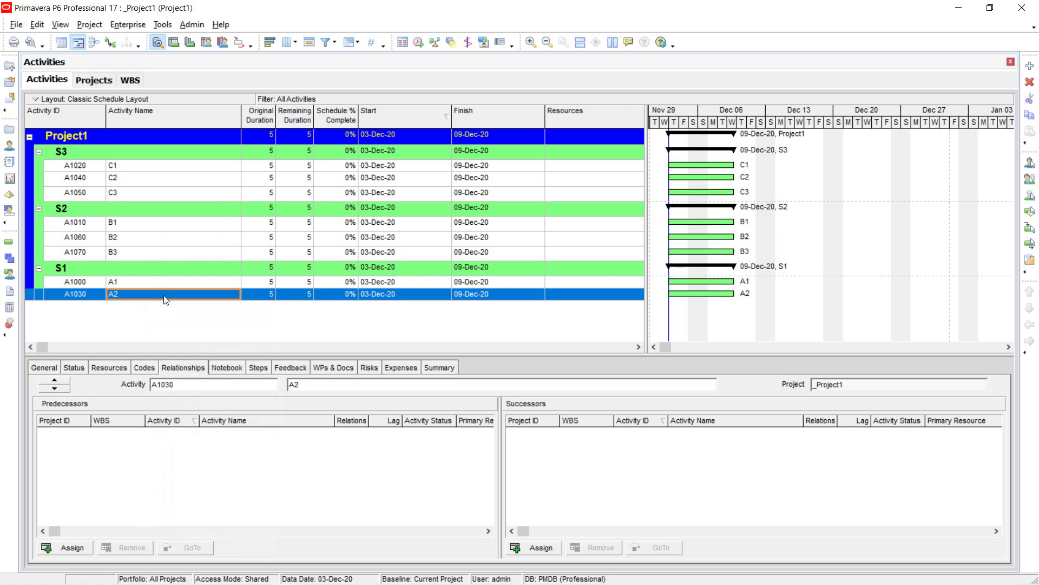
right_click(165, 297)
click(226, 348)
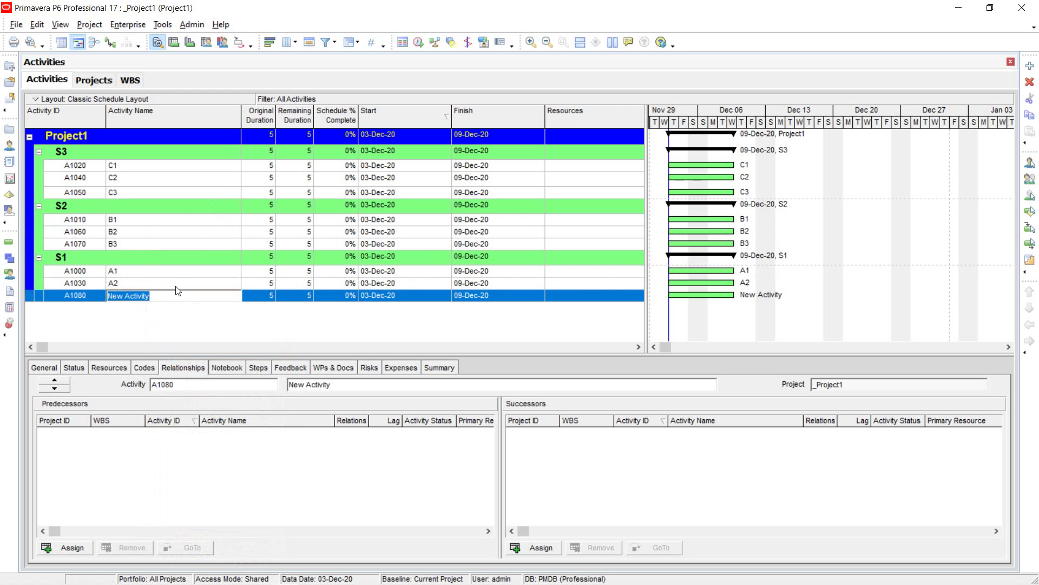
text(A)
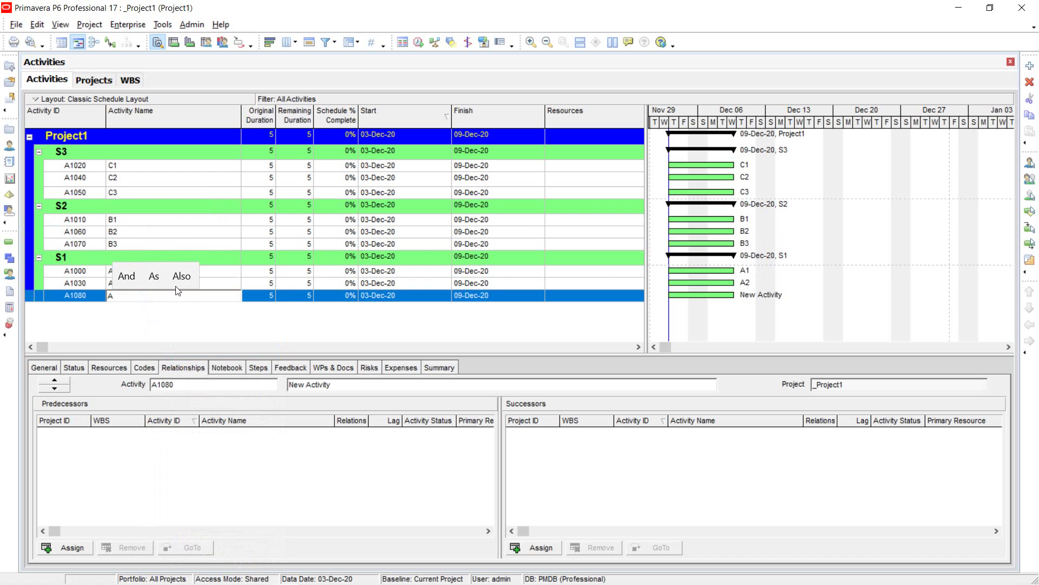
text(3)
key(Return)
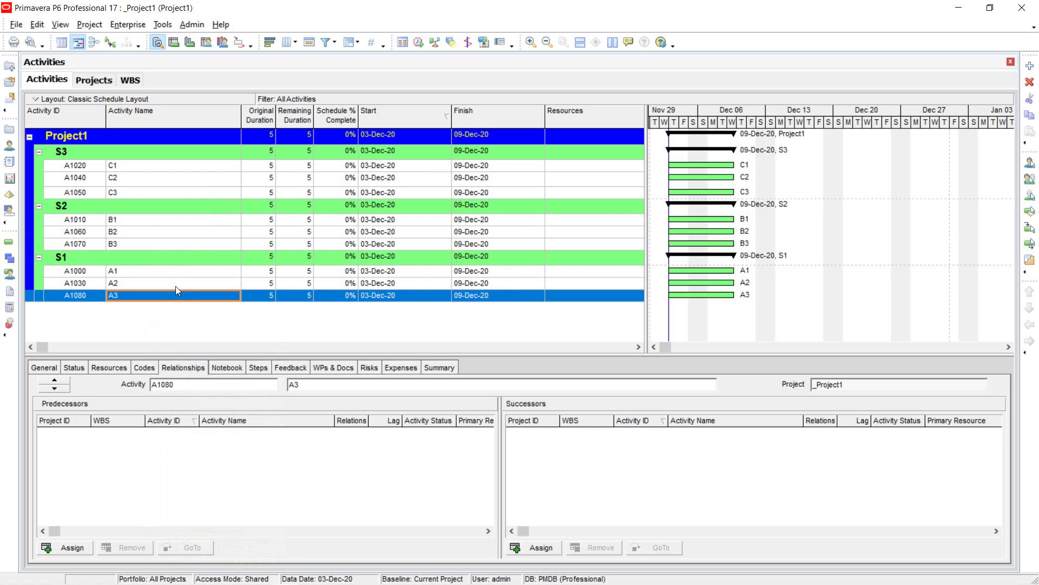